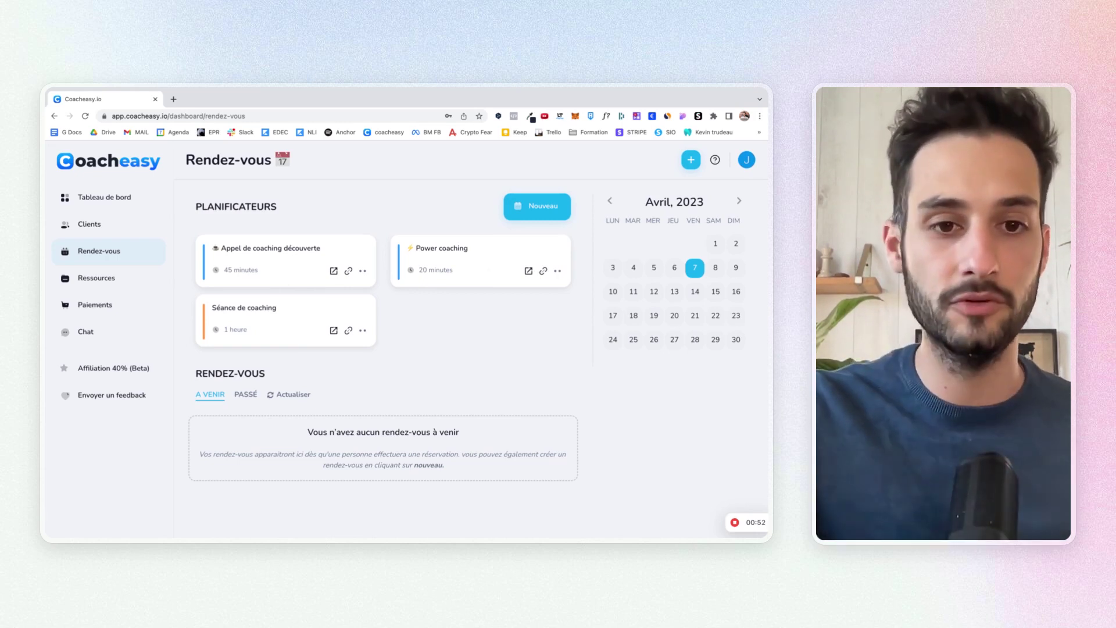
Step: Open the existing "Séance de coaching" scheduler for editing and review its calendar, availability and guest question settings
left_click(364, 331)
left_click(331, 364)
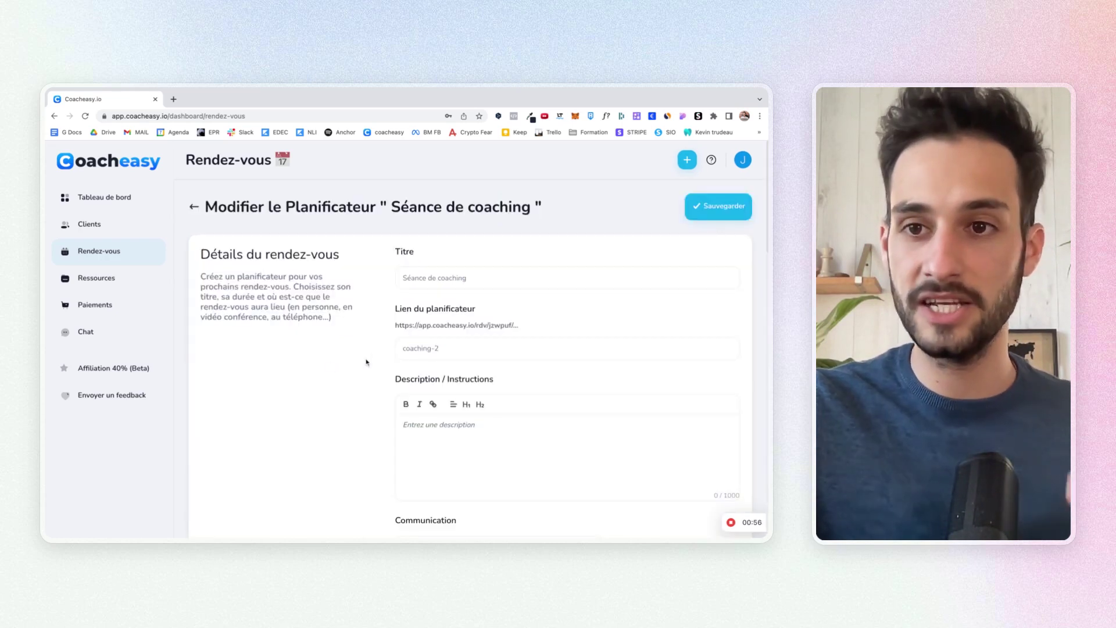
scroll(418, 385, "down", 20)
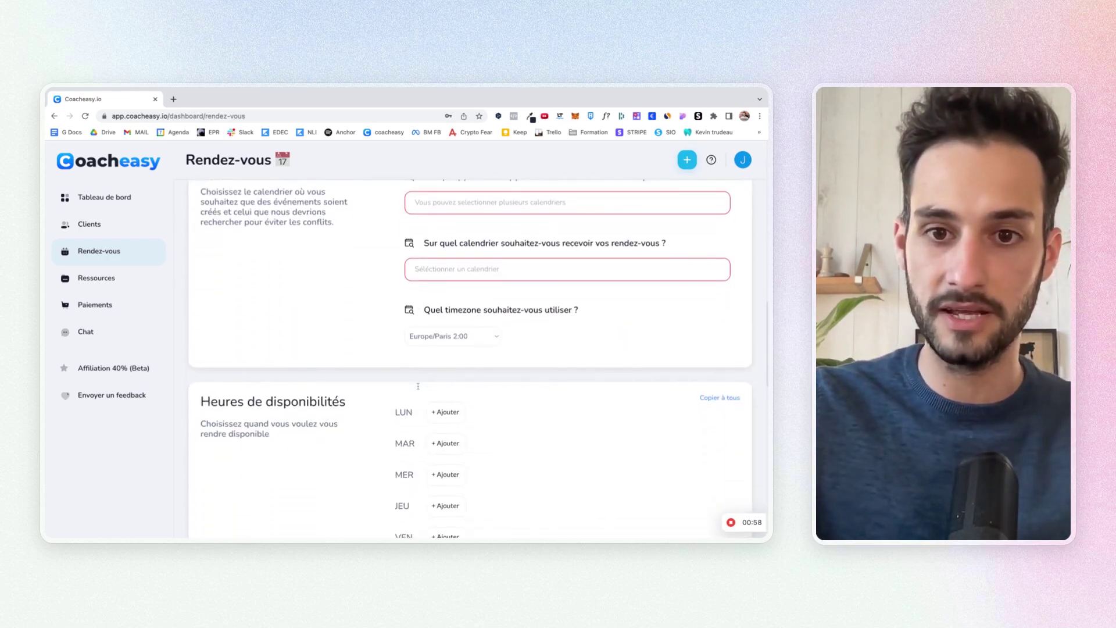
scroll(469, 358, "down", 5)
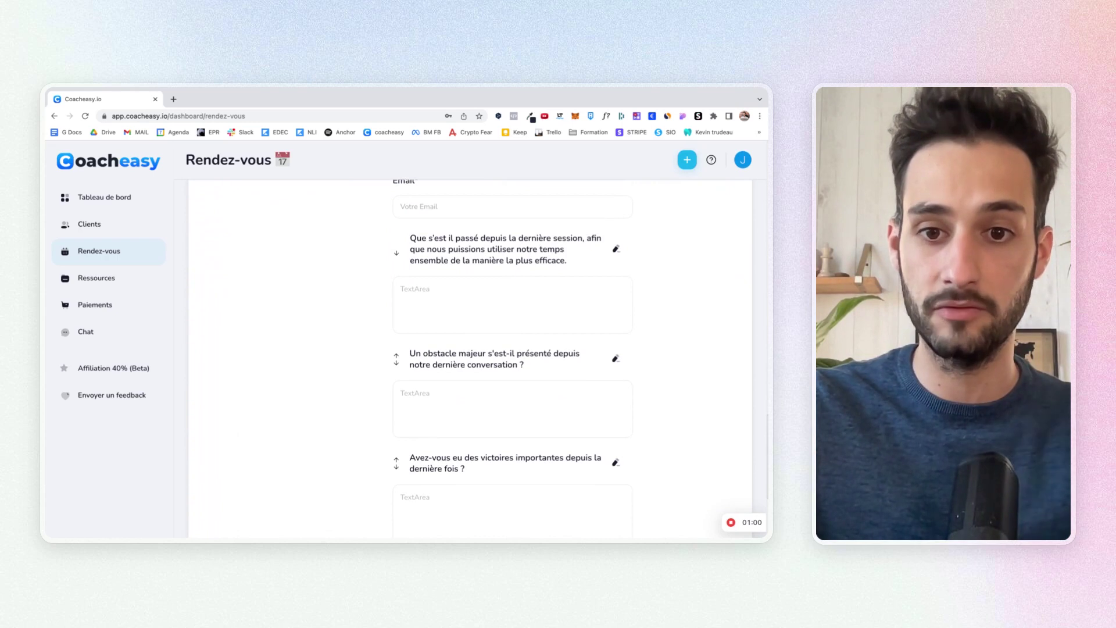
scroll(469, 358, "up", 15)
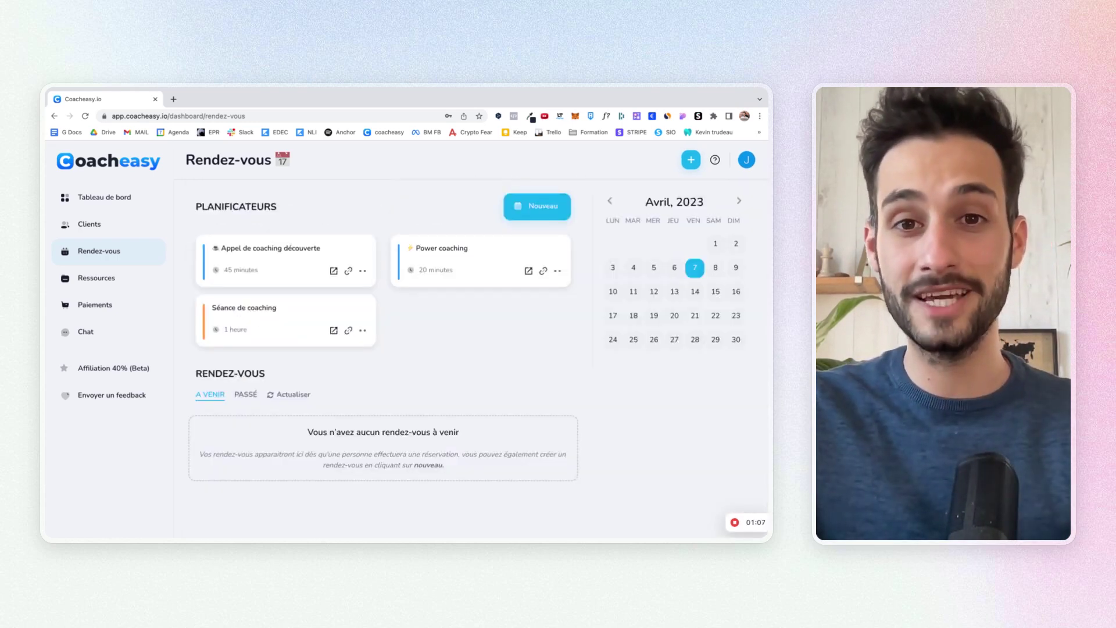
Step: Create a new scheduler titled "Bilan mensuel coaching" with the custom link word "bilan"
left_click(547, 217)
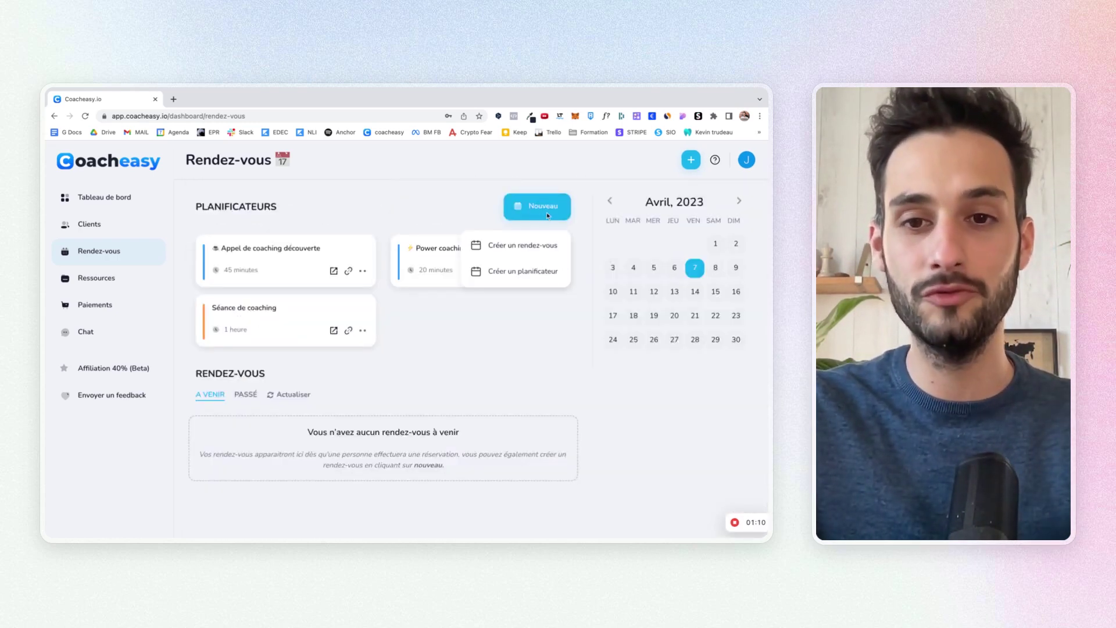
left_click(522, 272)
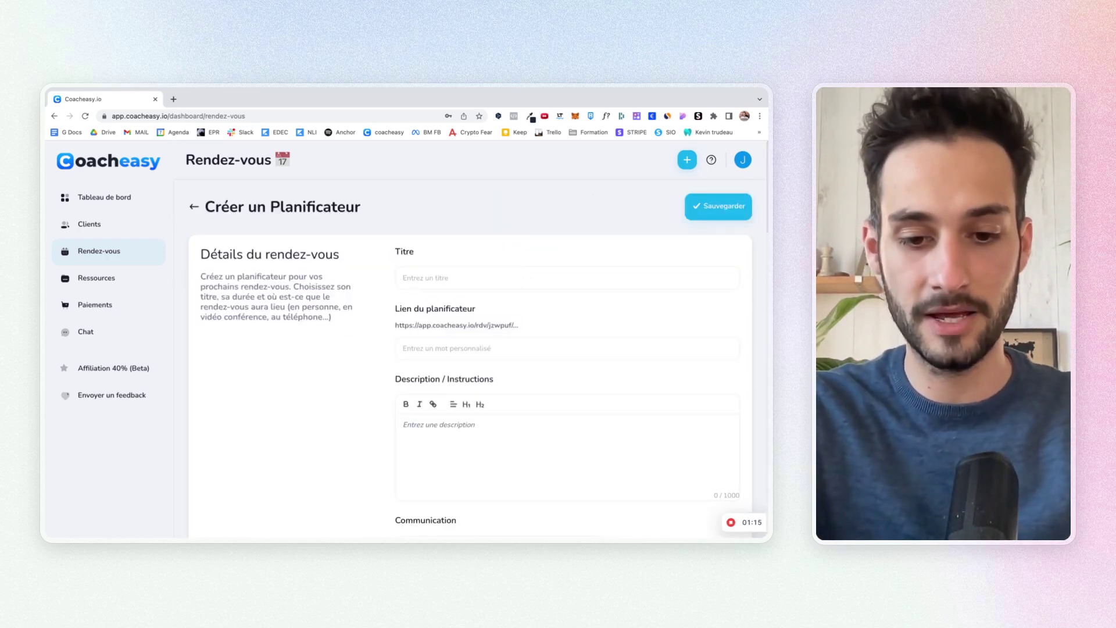
type("Bilan")
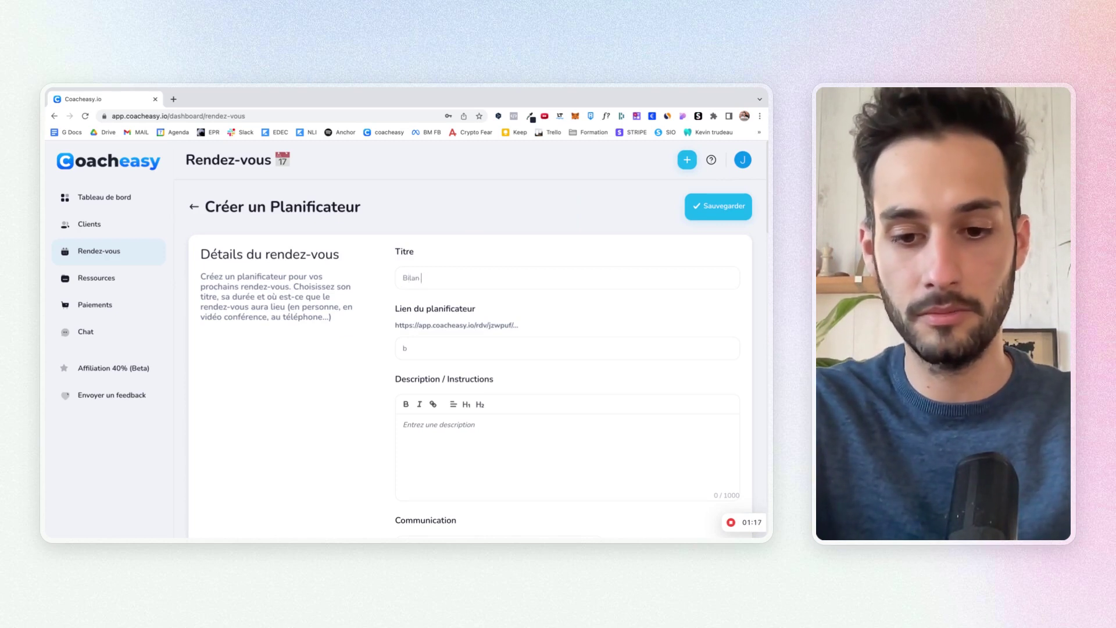
type(" mensuel coachin")
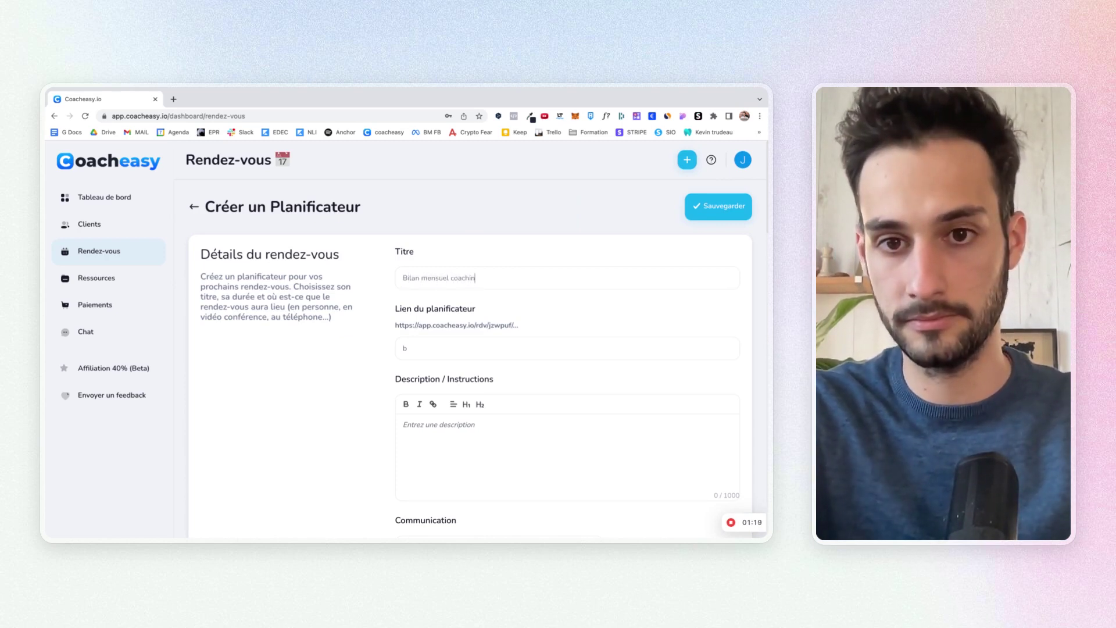
type("g")
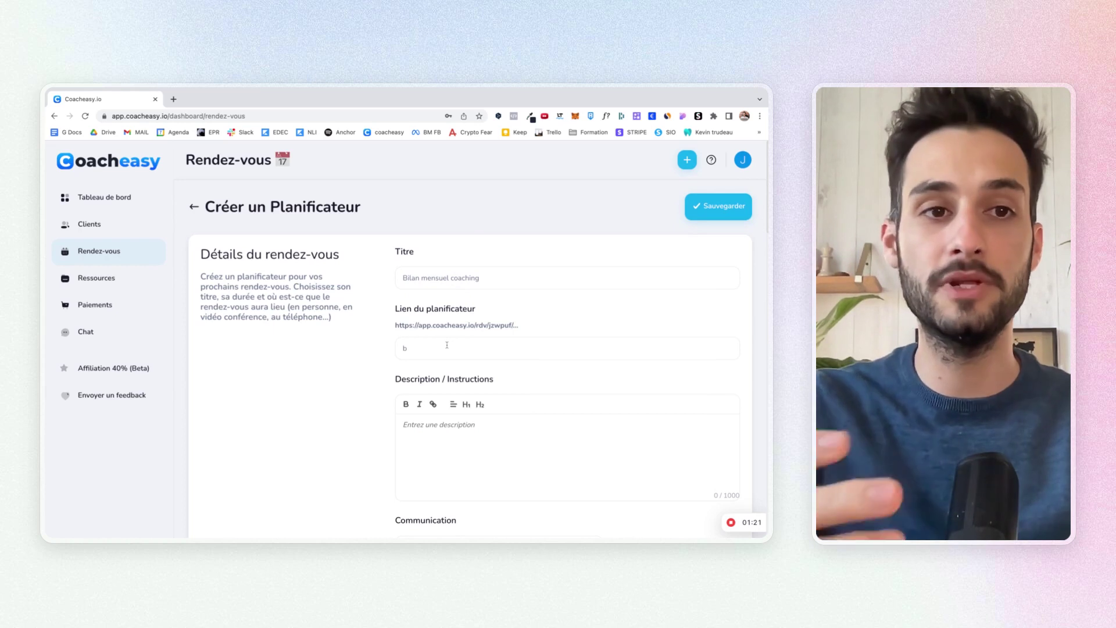
left_click(406, 348)
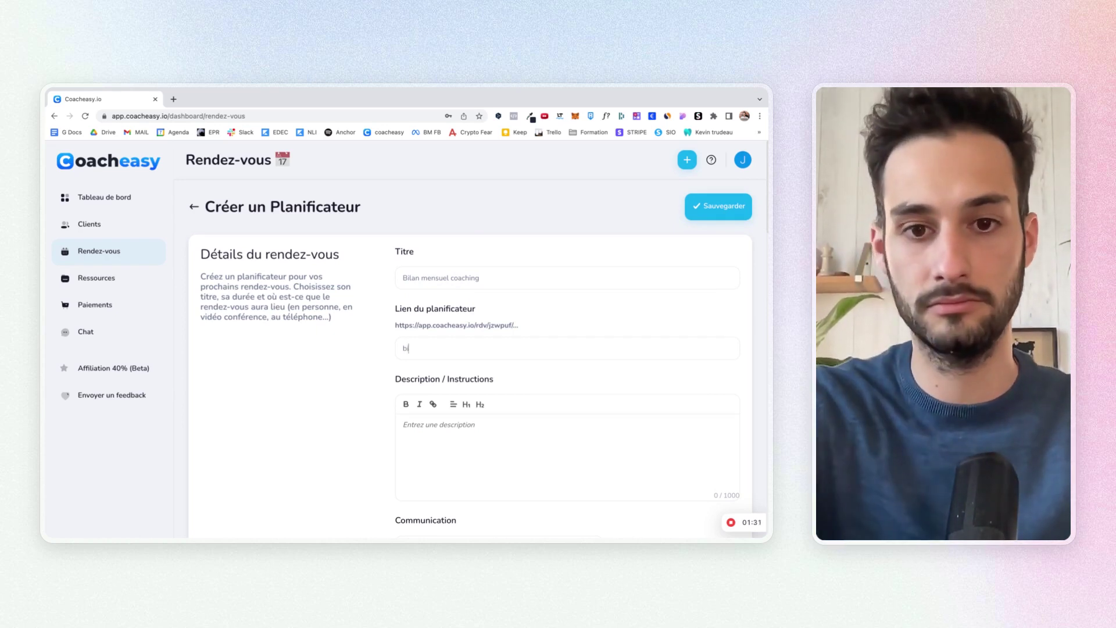
Step: Enter "Lors de ce rendez-vous on verra..." as the scheduler's description
scroll(462, 415, "down", 3)
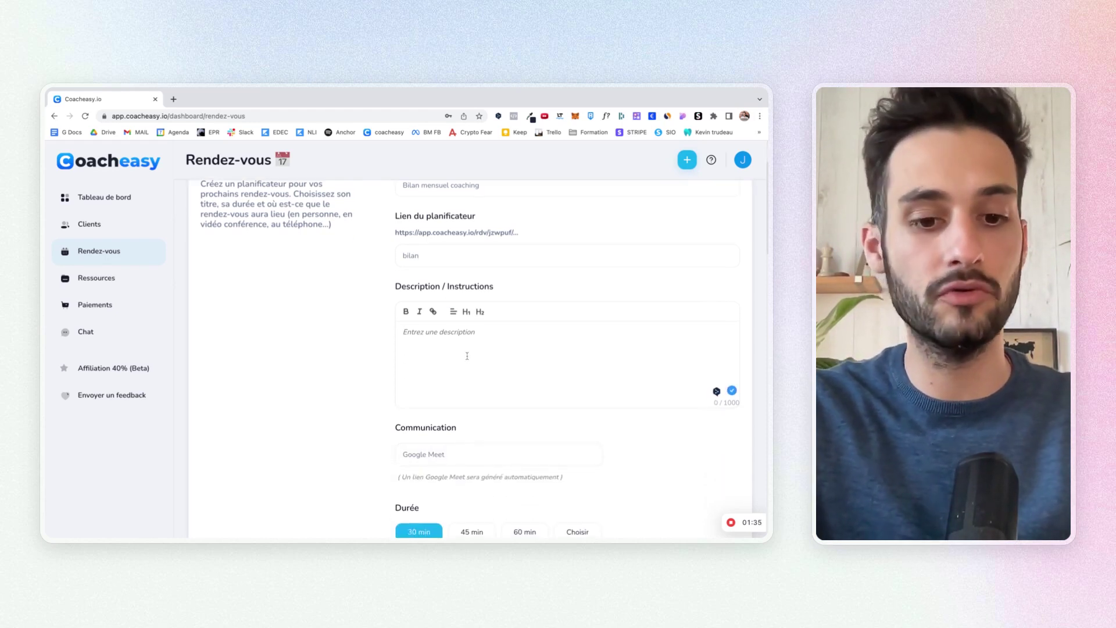
type("Lors de ce rendez-vous")
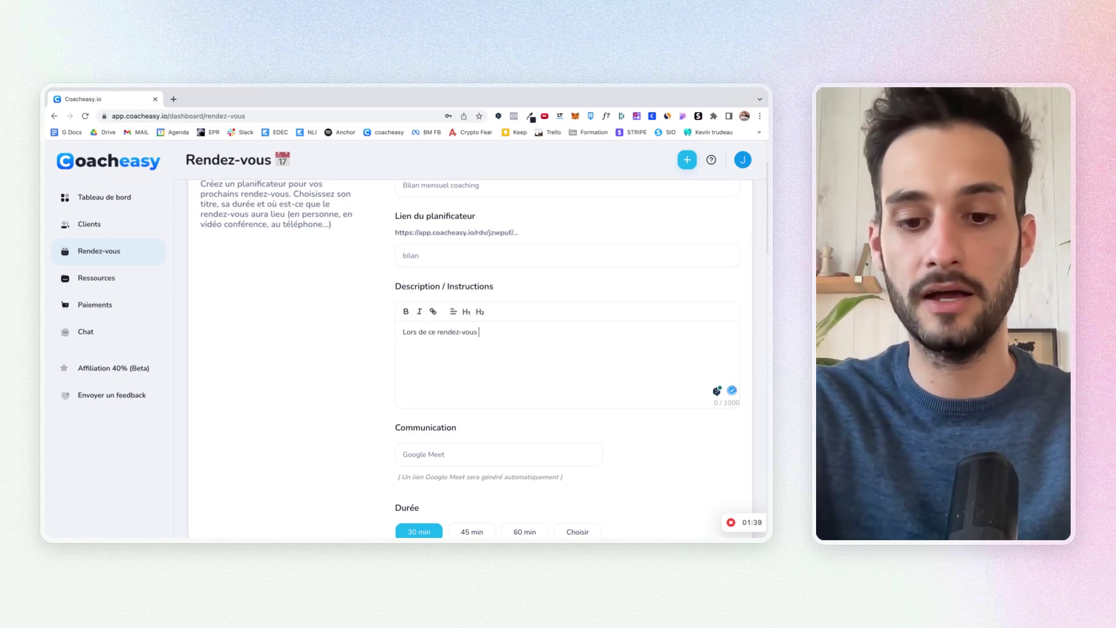
type(" on verra.")
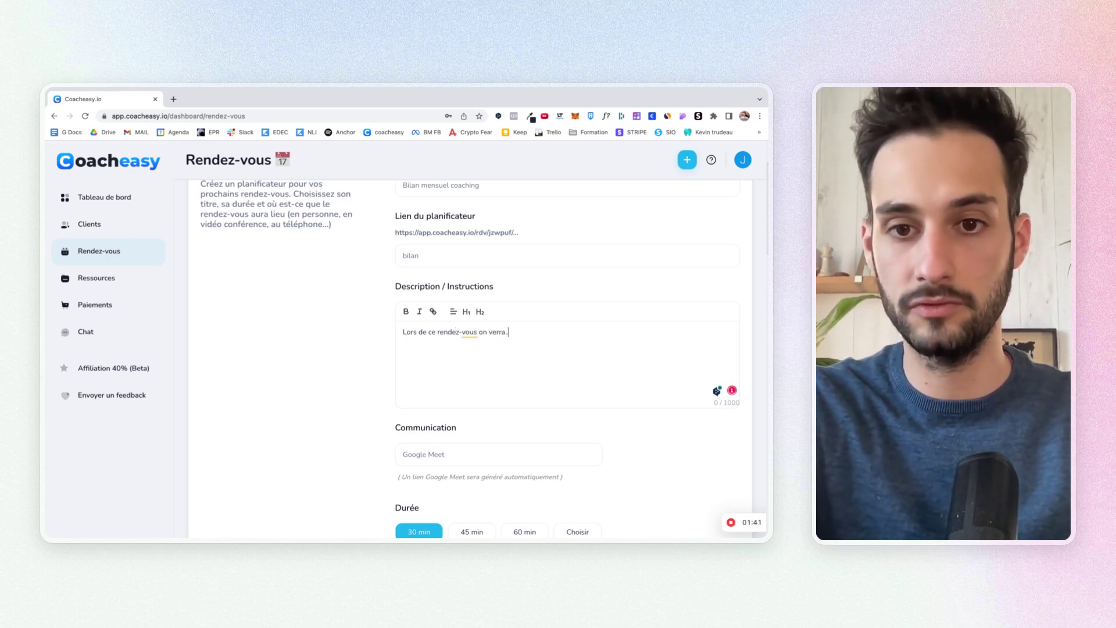
type("..")
Step: Look through the scheduler's communication options and keep Google Meet
scroll(506, 404, "down", 3)
left_click(514, 314)
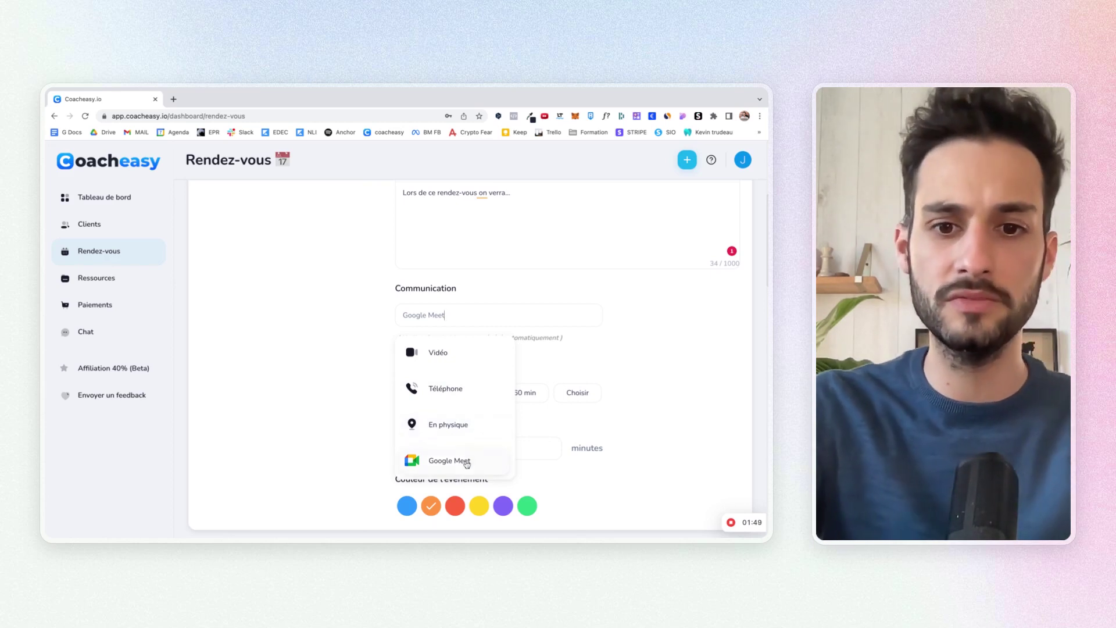
left_click(631, 387)
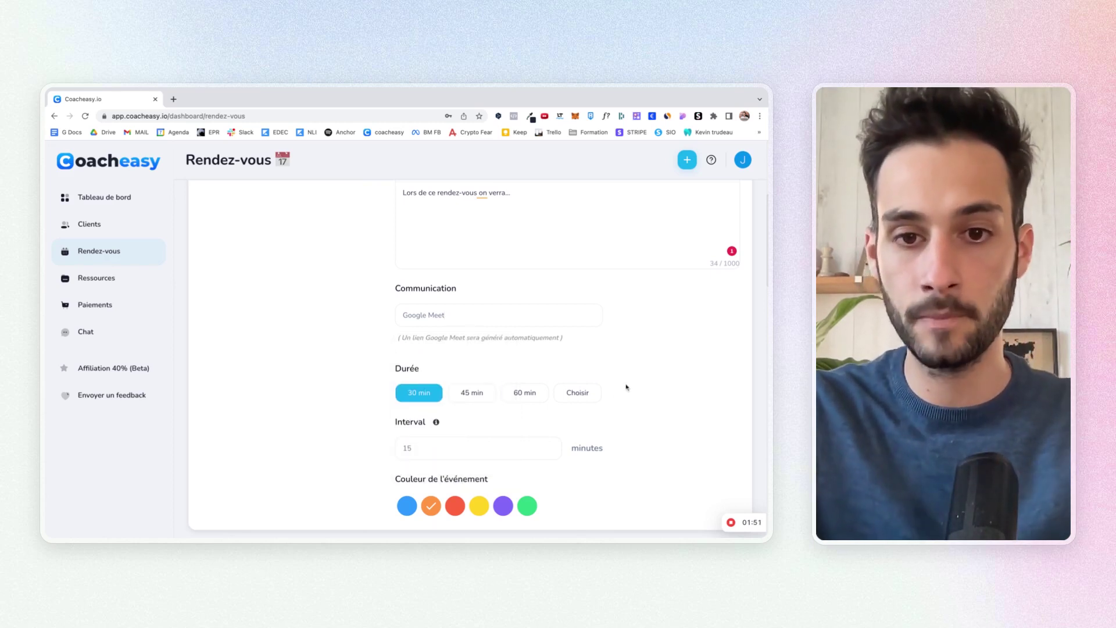
Step: Try the preset durations and a custom appointment duration of 90 minutes
left_click(526, 394)
left_click(526, 393)
left_click(470, 394)
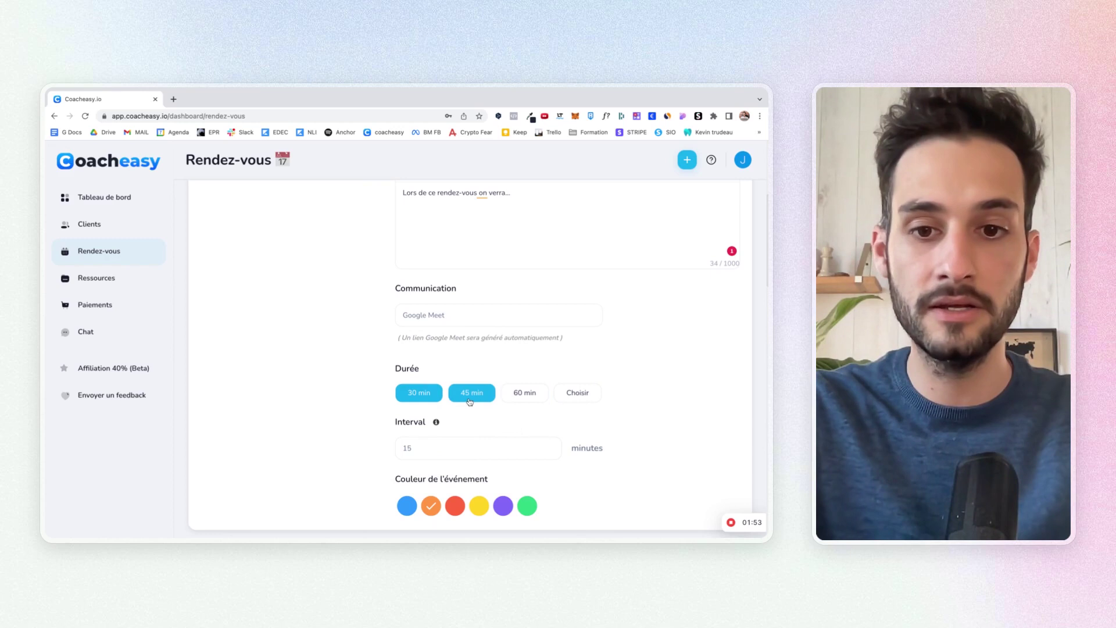
left_click(578, 394)
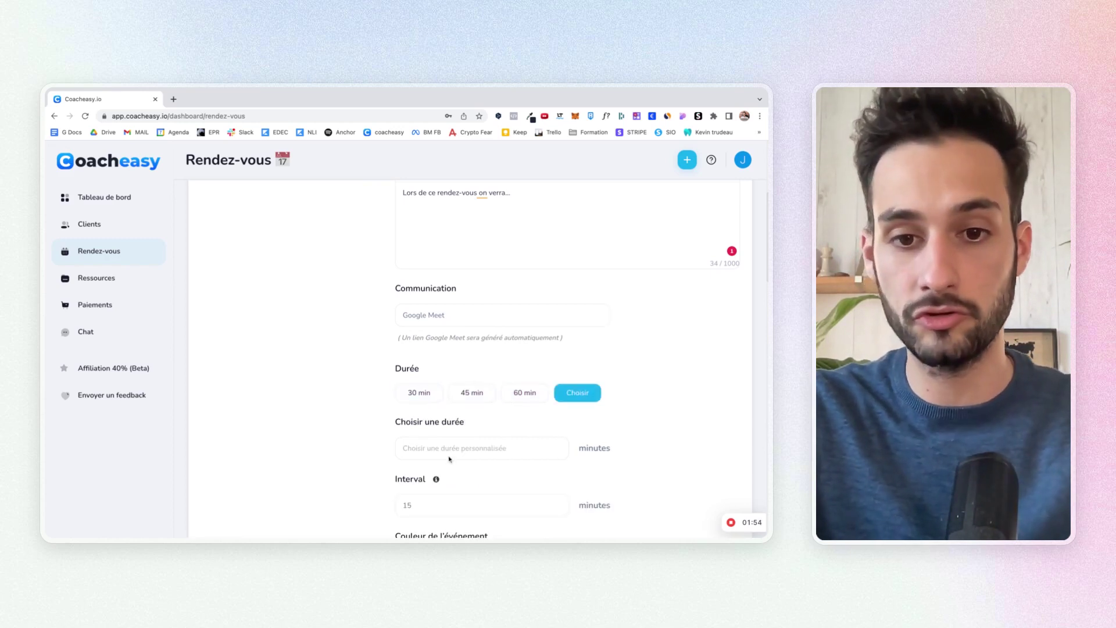
type("90")
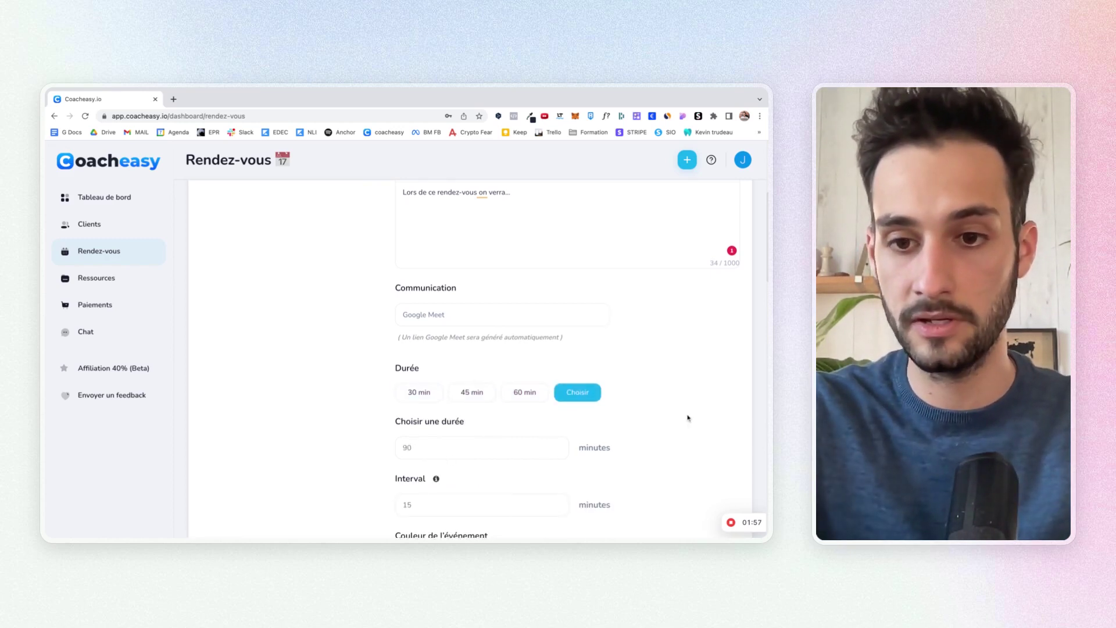
Step: Set the appointment duration to 60 min and the interval to 30 minutes
scroll(687, 417, "down", 2)
left_click(524, 321)
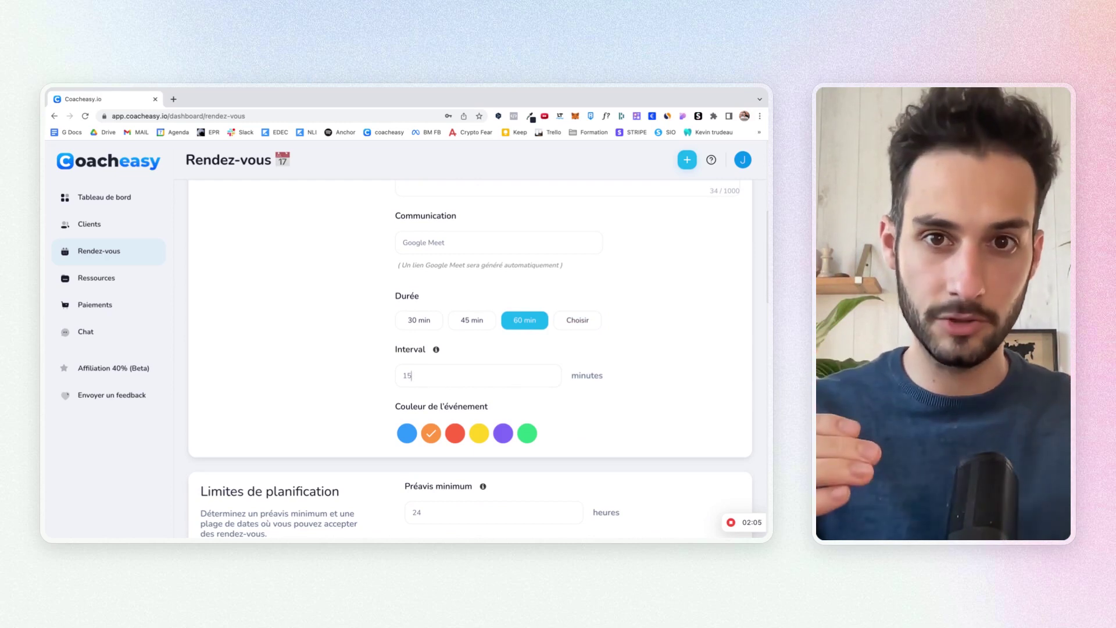
key("BackSpace")
key("BackSpace")
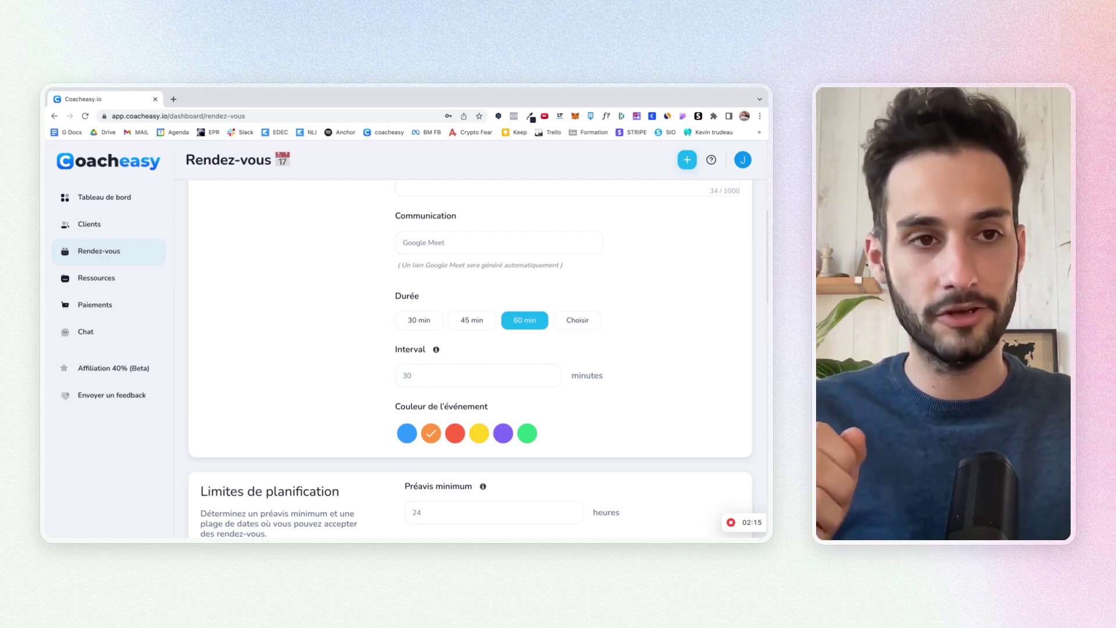
Step: Set the scheduling limits to a minimum notice of 12 hours and a future limit of 10 days
scroll(378, 352, "down", 3)
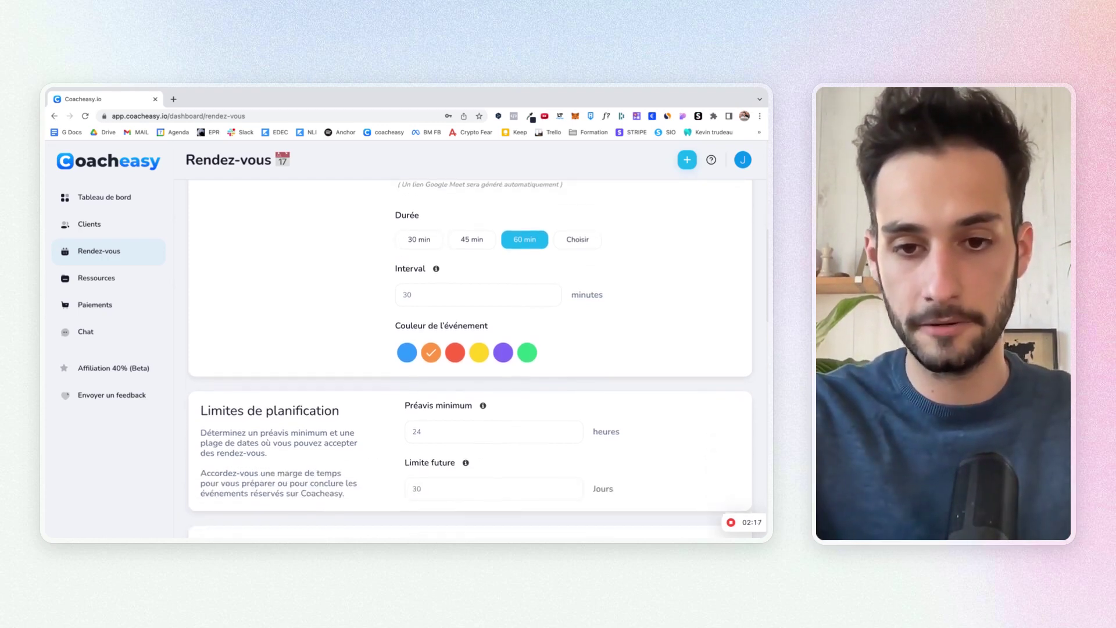
scroll(591, 344, "down", 4)
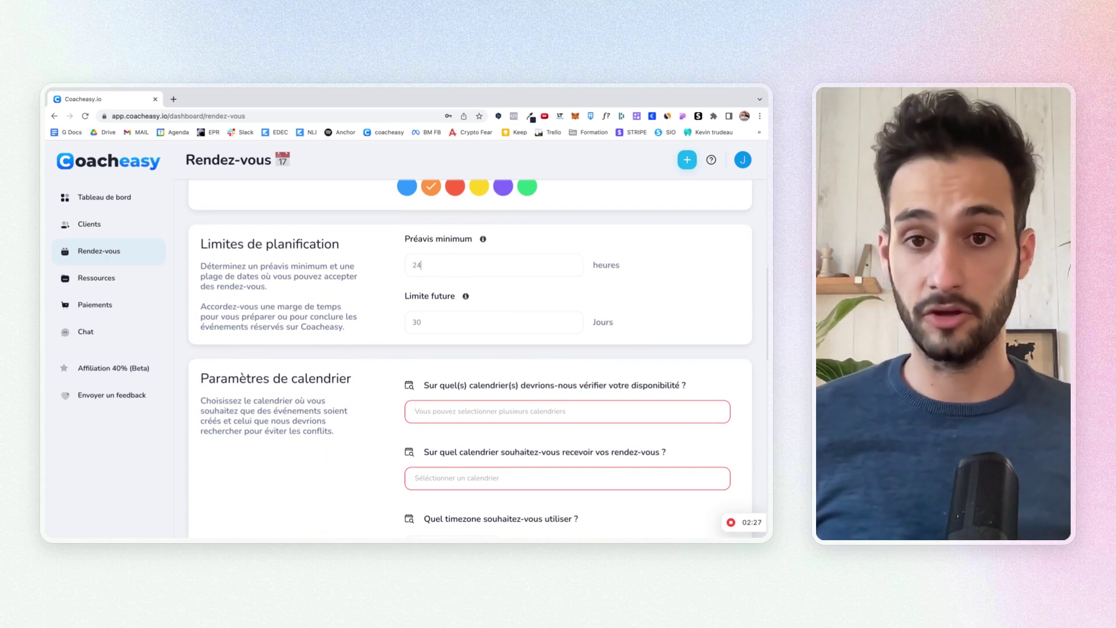
left_click(435, 265)
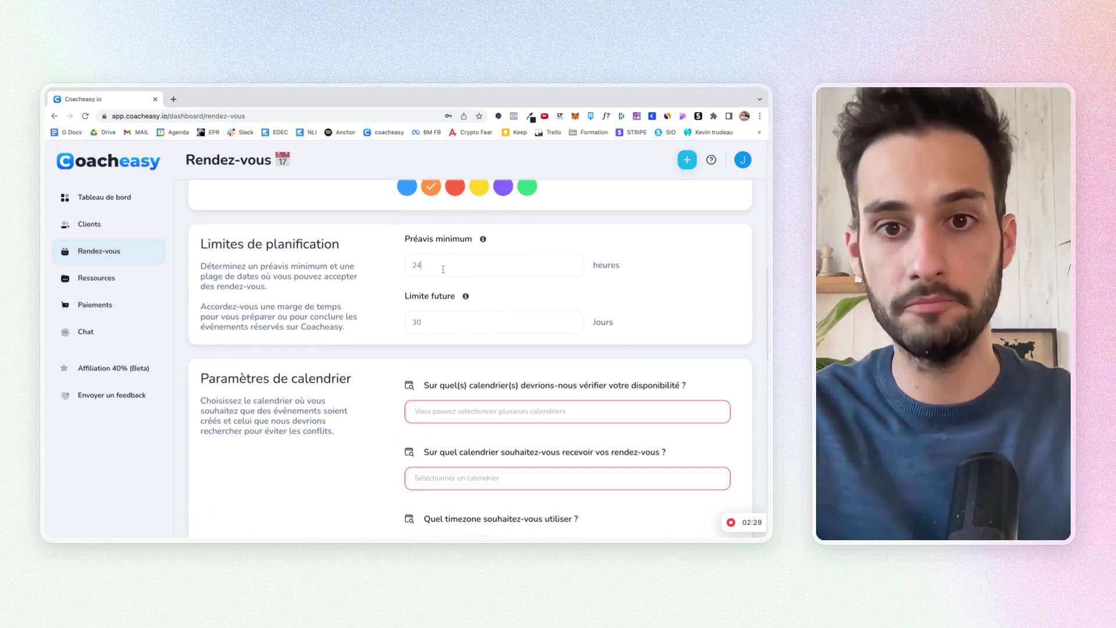
type("12")
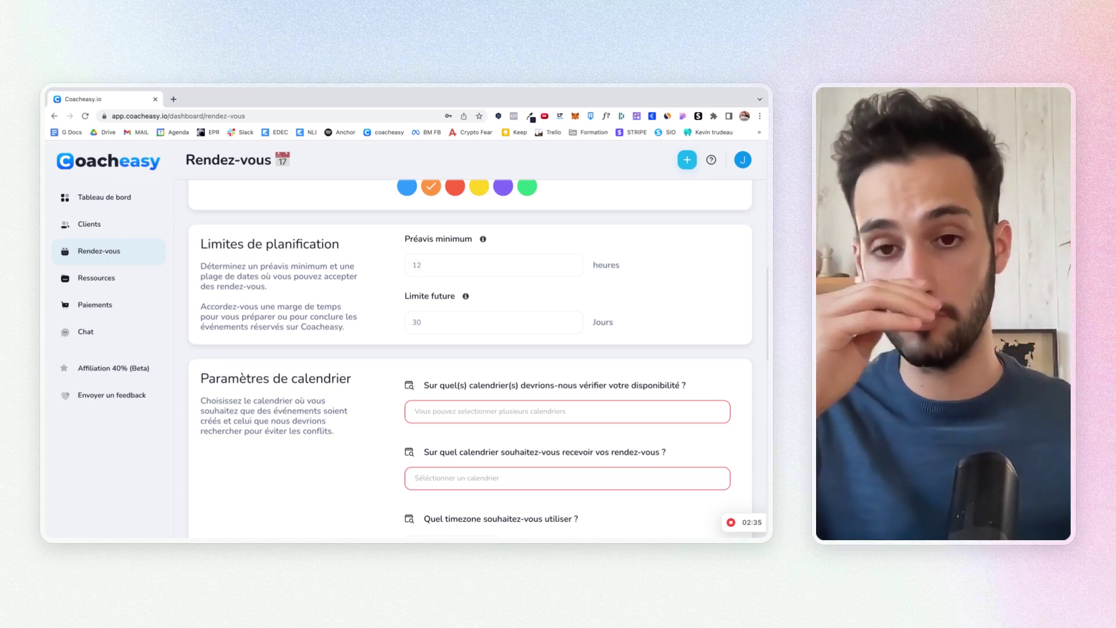
left_click(478, 328)
type("3")
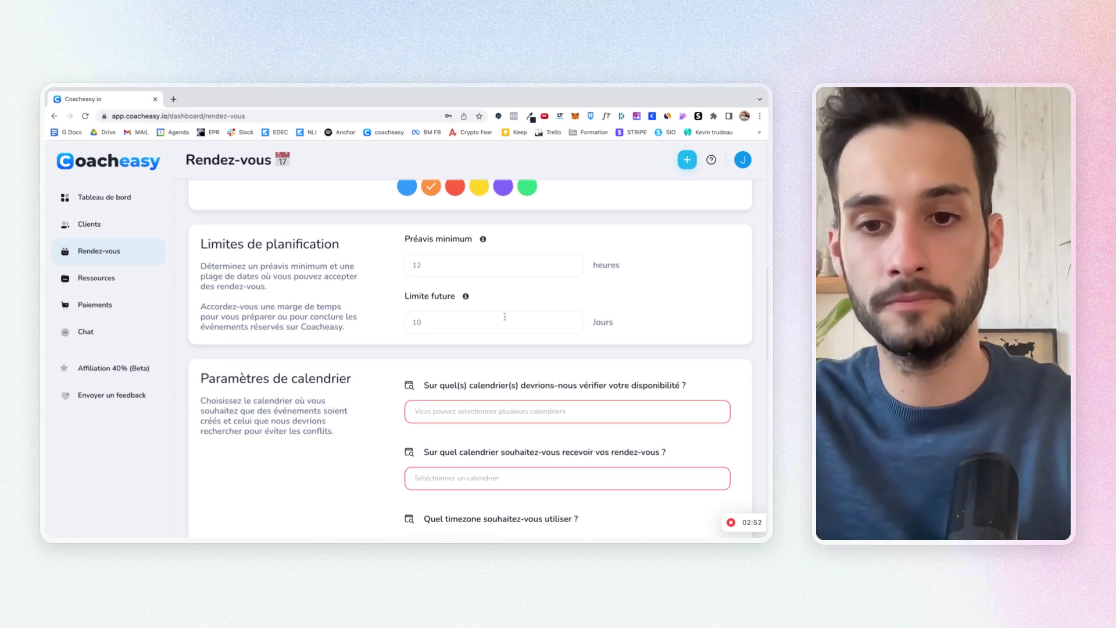
Step: Check which calendars are offered for verifying availability and for receiving the appointments
scroll(500, 318, "down", 3)
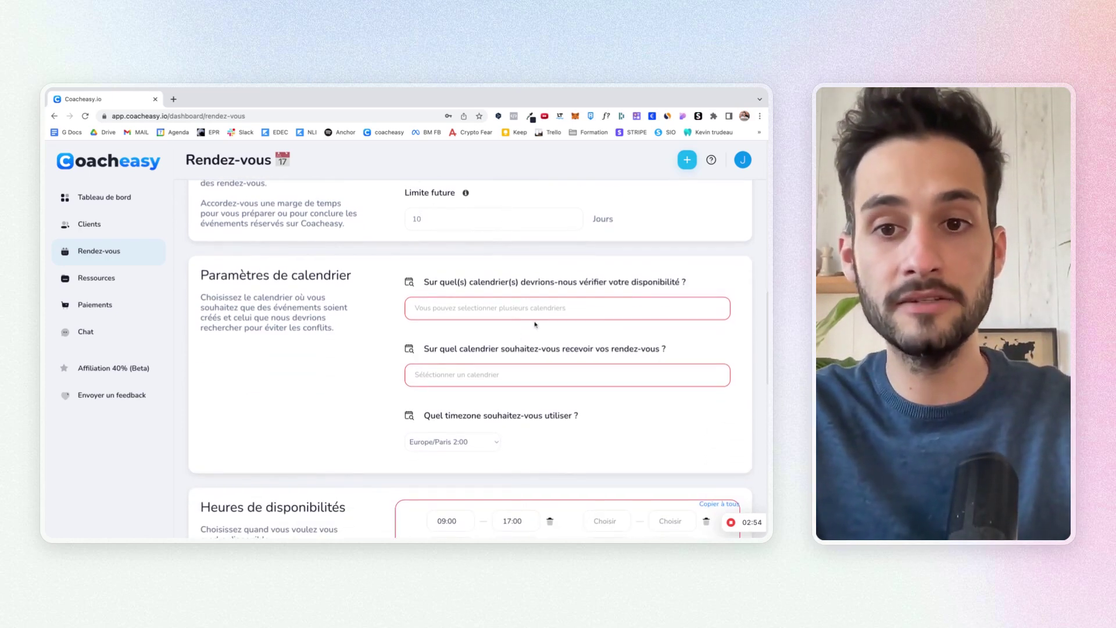
left_click(545, 309)
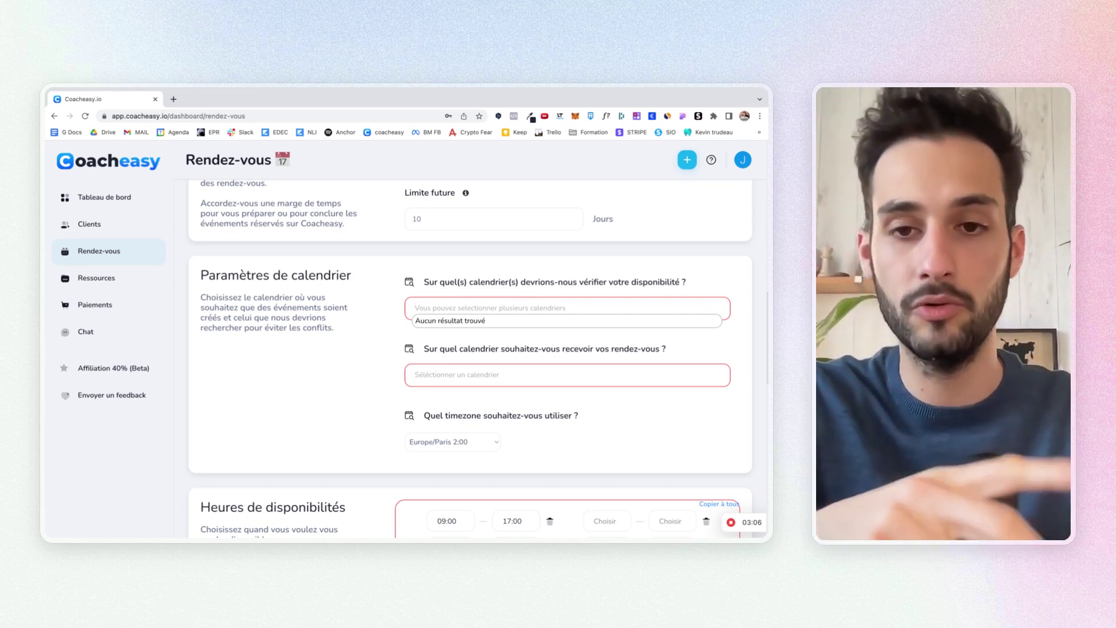
left_click(538, 375)
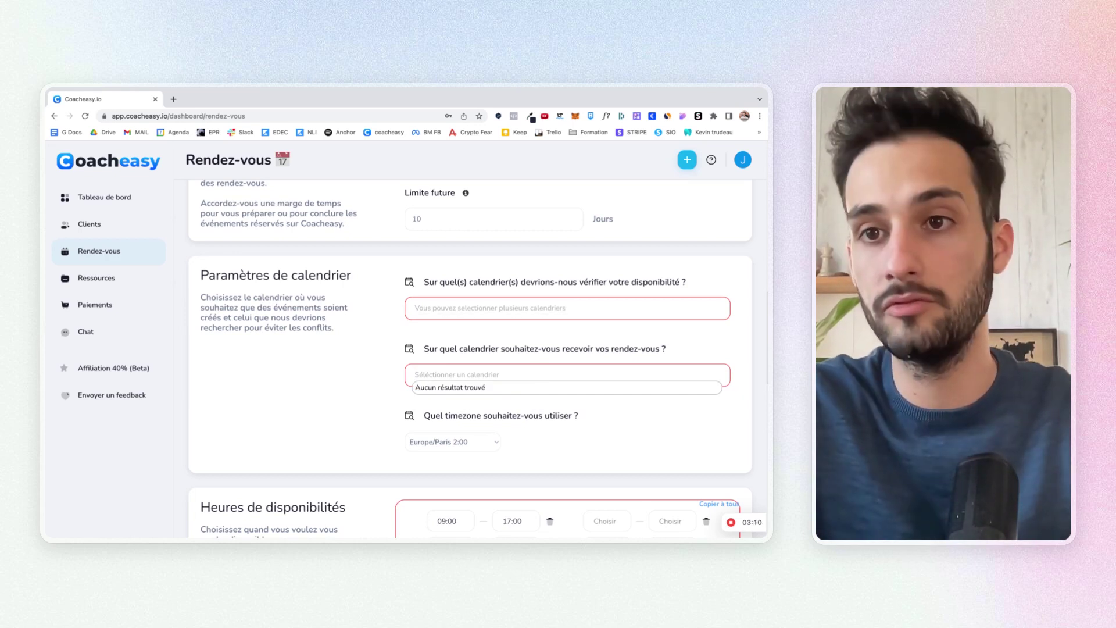
left_click(386, 391)
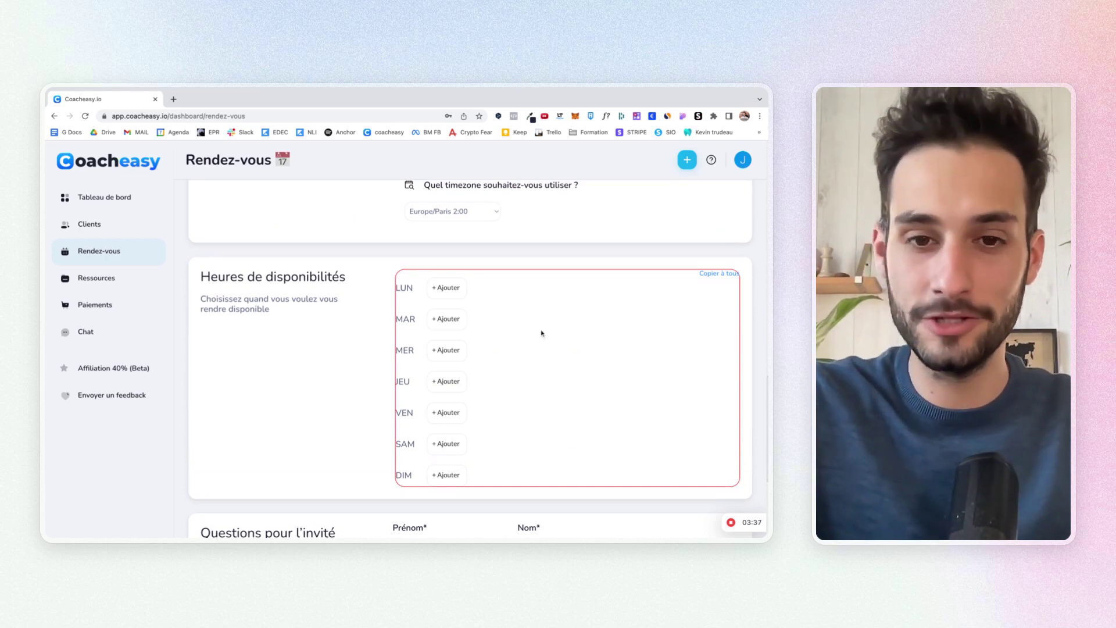
Step: Add a Monday availability slot from 09:00 to 17:00
left_click(464, 297)
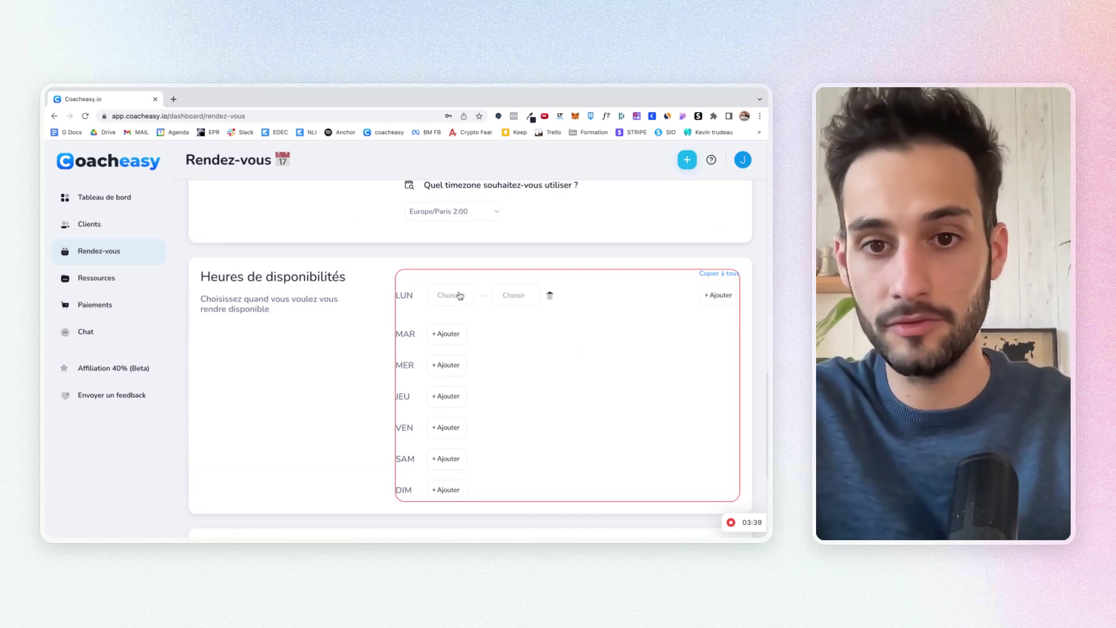
left_click(459, 297)
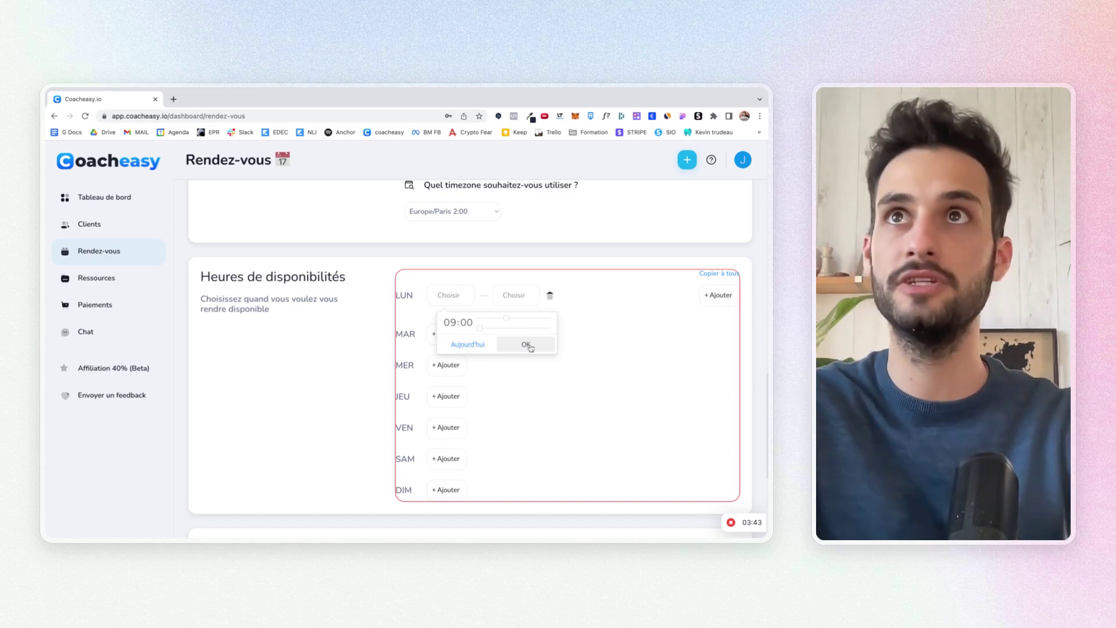
left_click(528, 345)
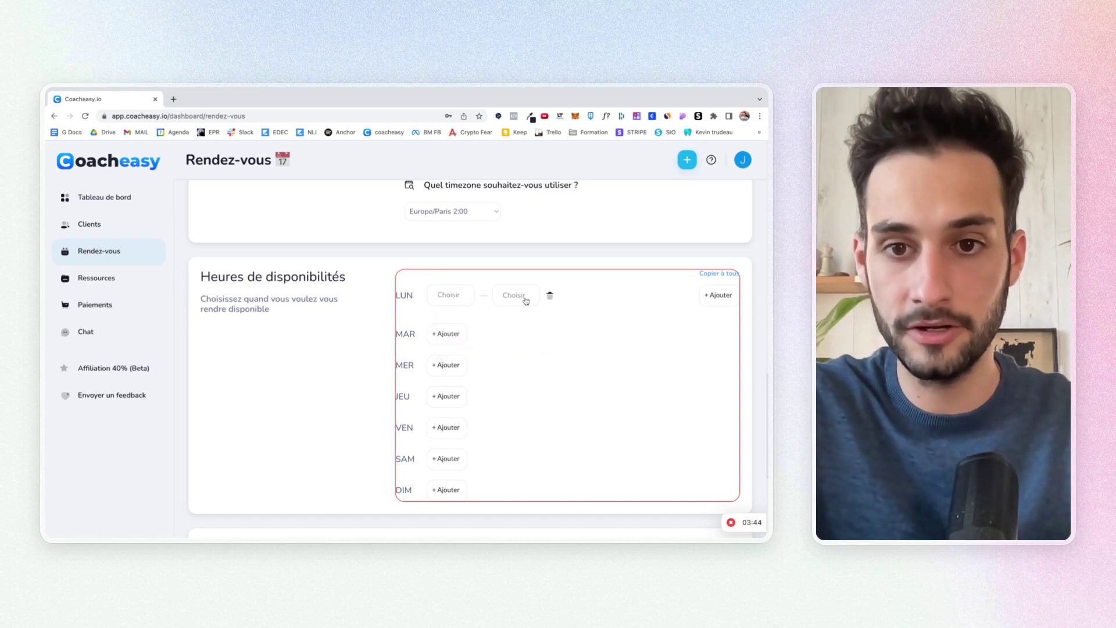
left_click(482, 329)
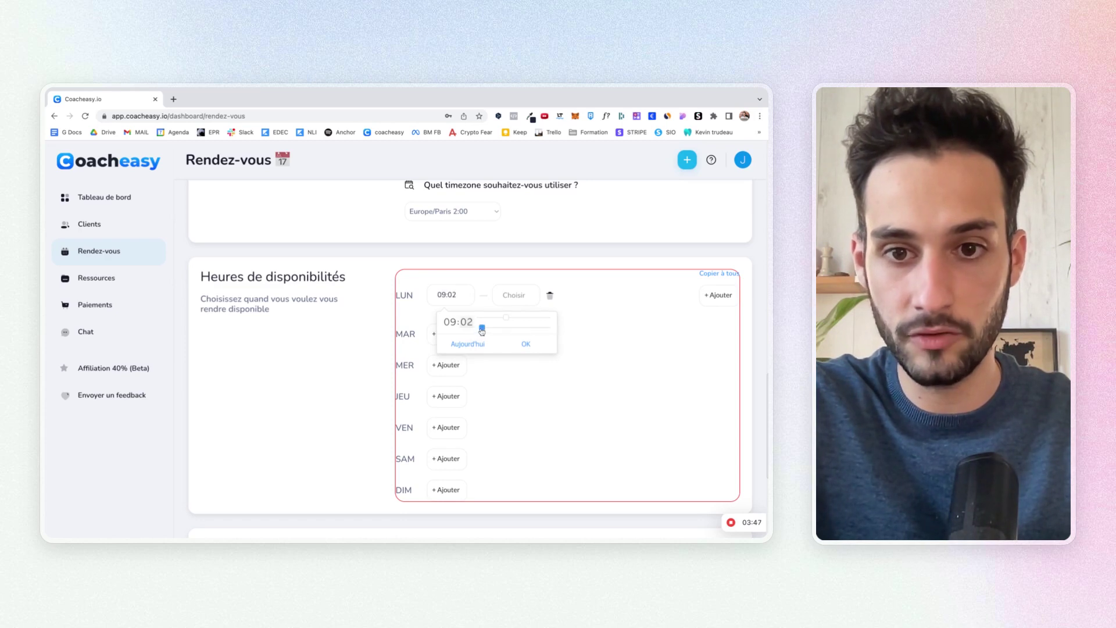
left_click(527, 343)
left_click(531, 298)
left_click(534, 322)
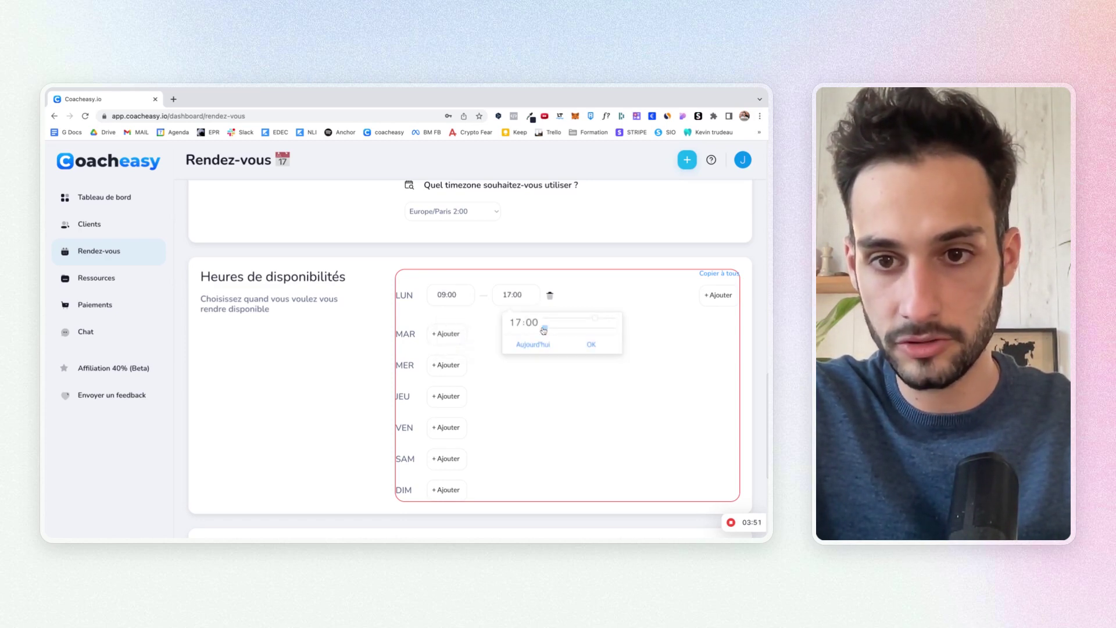
left_click(588, 345)
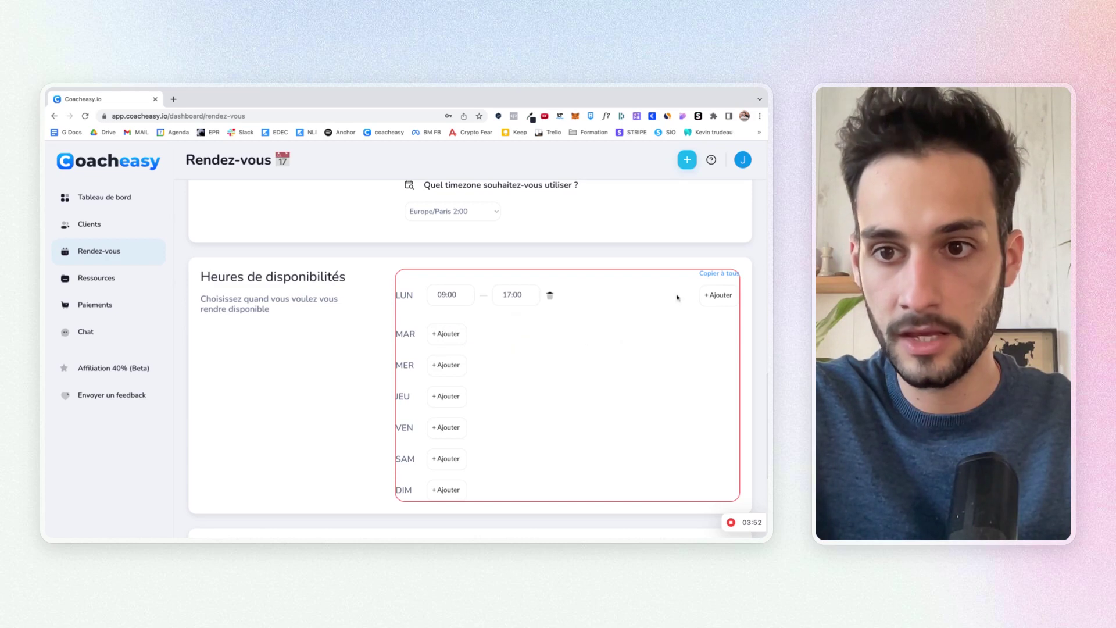
Step: Copy Monday's availability hours to all days and remove the Sunday, Saturday and Wednesday slots
left_click(705, 275)
scroll(595, 331, "down", 3)
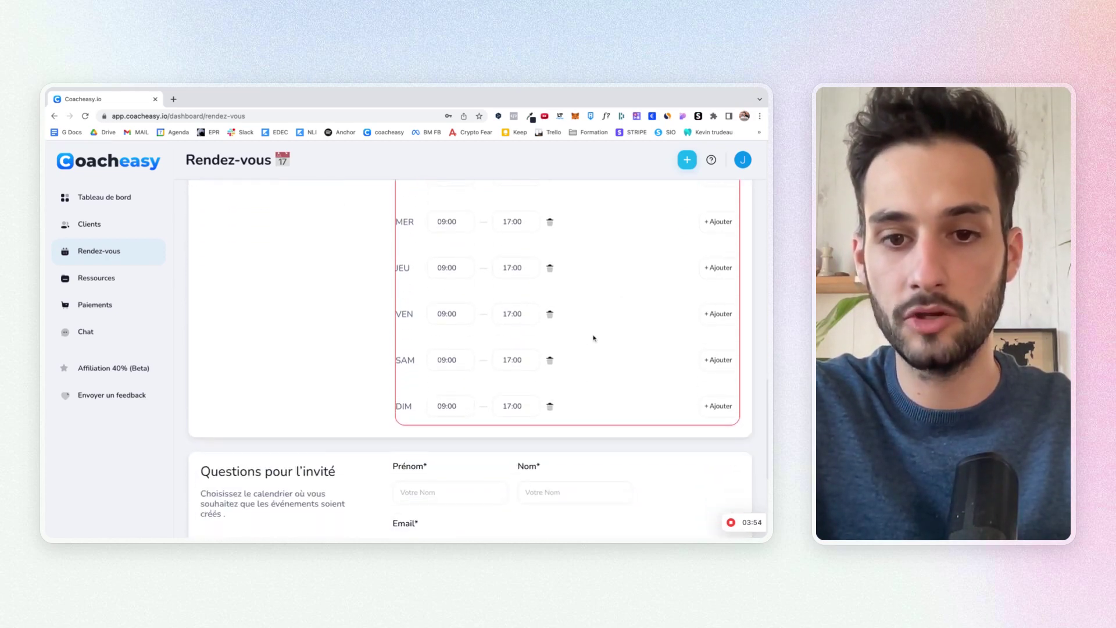
left_click(550, 407)
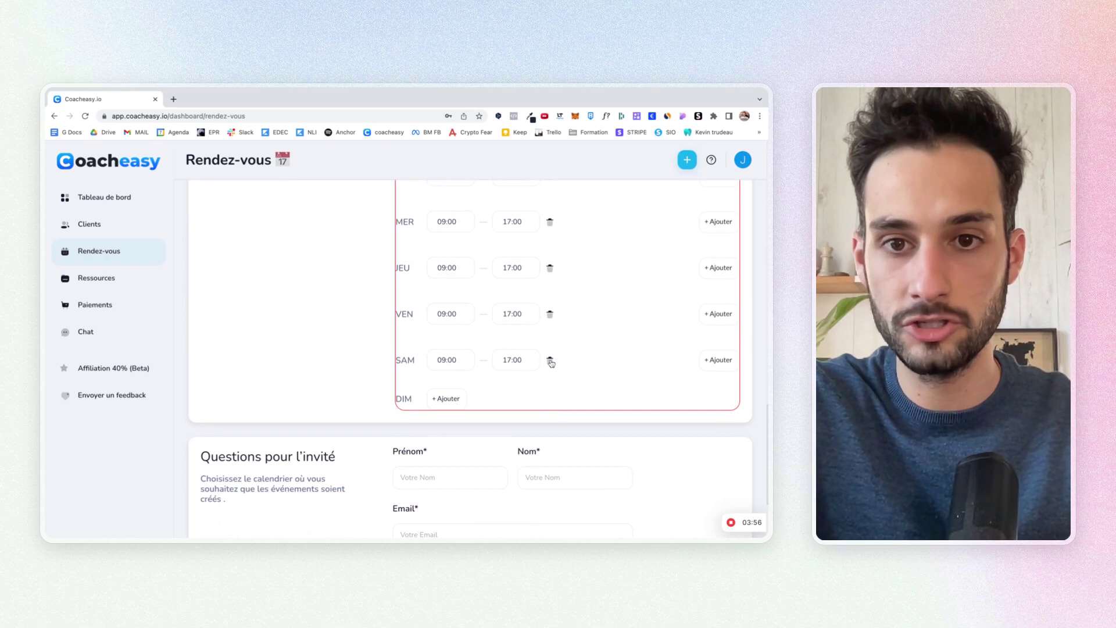
left_click(550, 360)
left_click(550, 271)
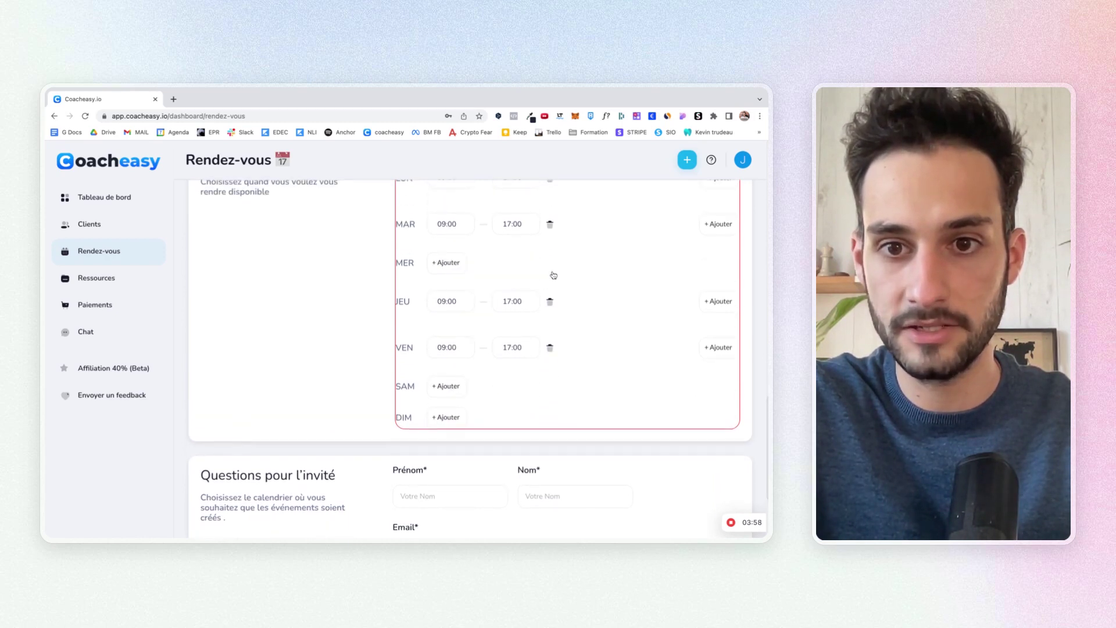
Step: Add a Wednesday availability slot from 13:00 to 17:30
left_click(443, 297)
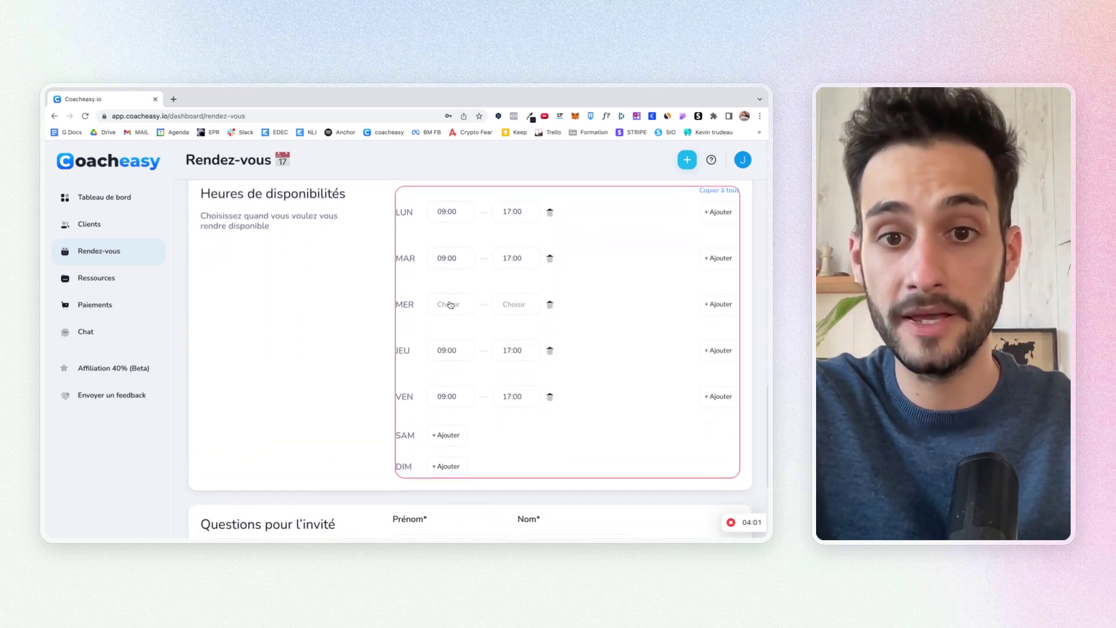
left_click(453, 306)
left_click_drag(479, 330, 508, 332)
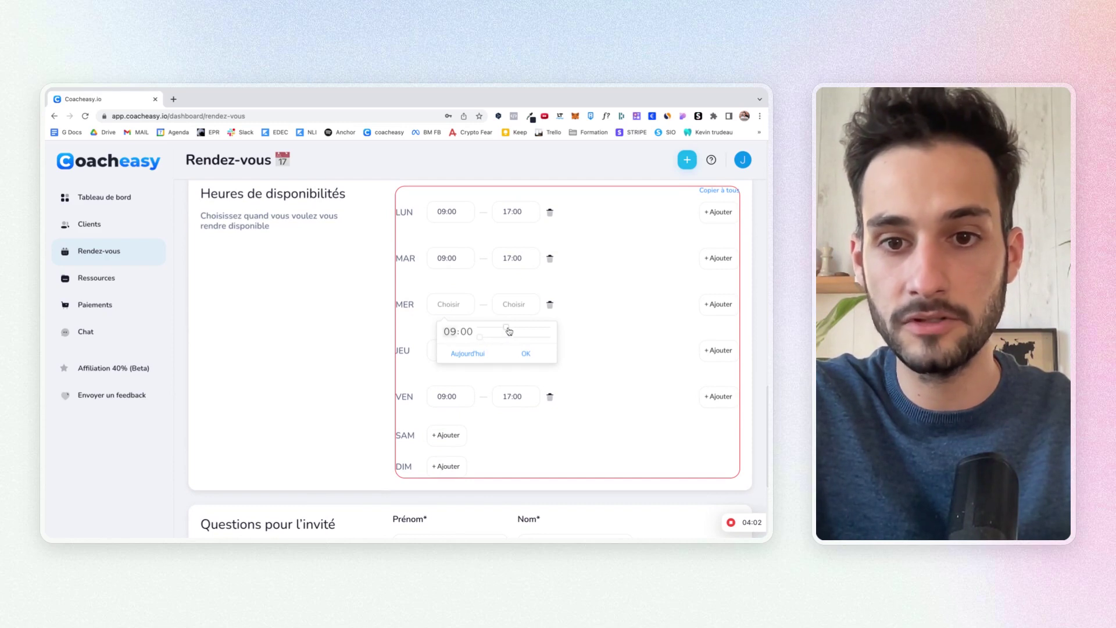
left_click(509, 331)
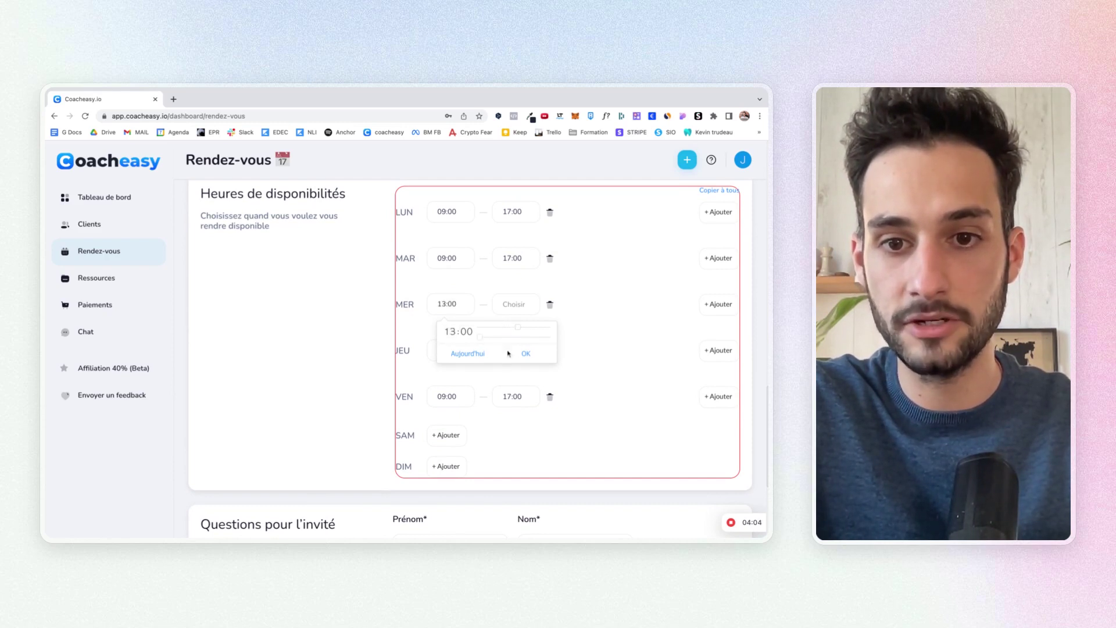
left_click(526, 353)
left_click(524, 307)
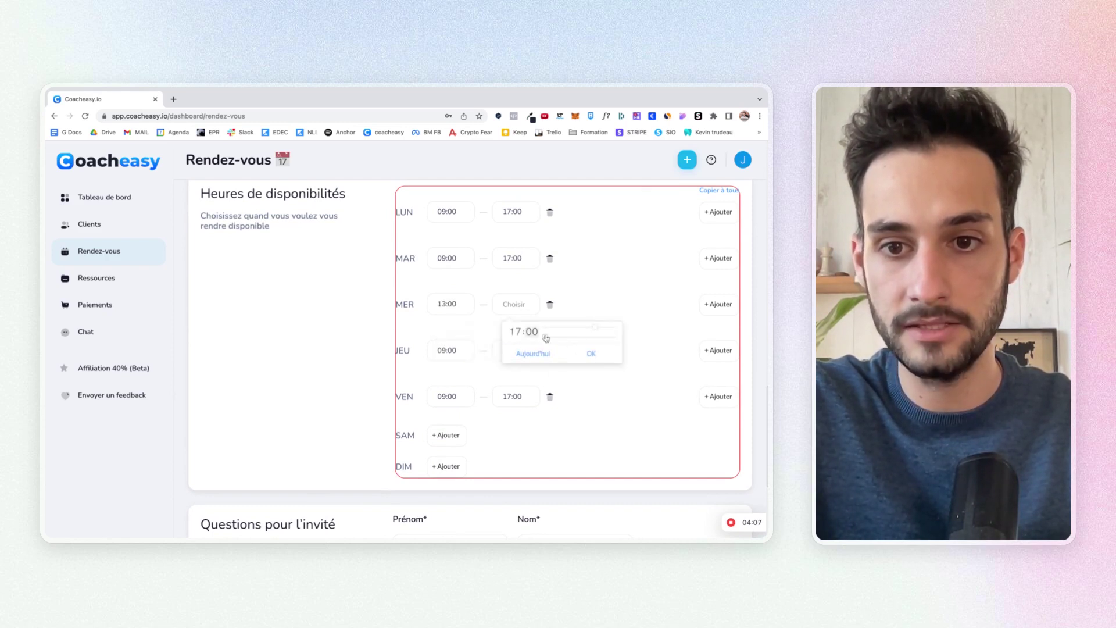
scroll(546, 337, "up", 1)
scroll(547, 338, "up", 1)
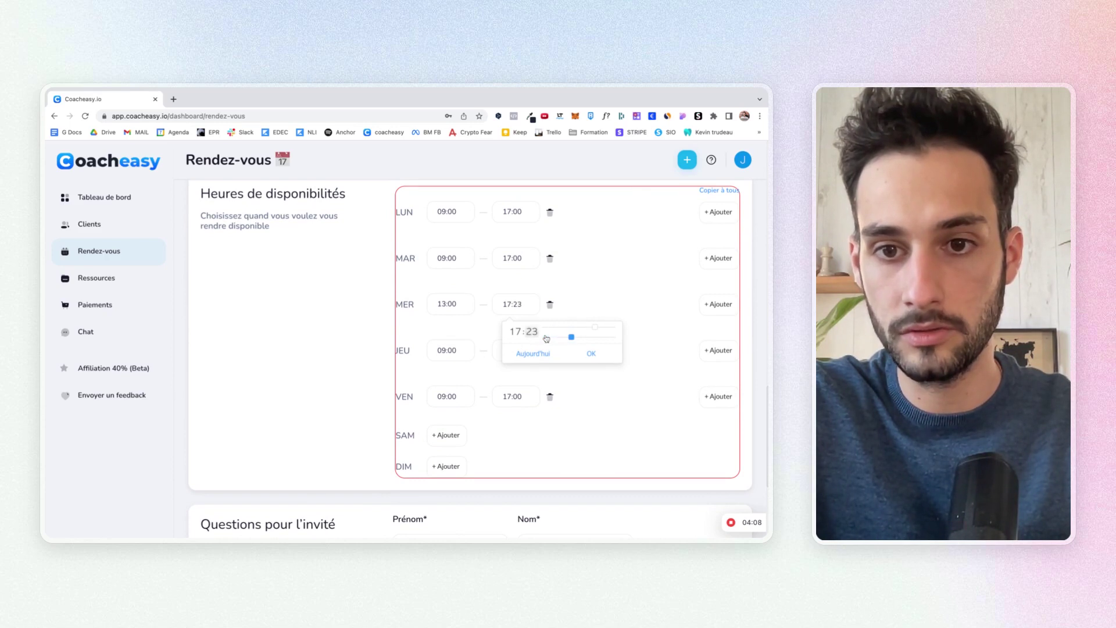
scroll(547, 339, "up", 1)
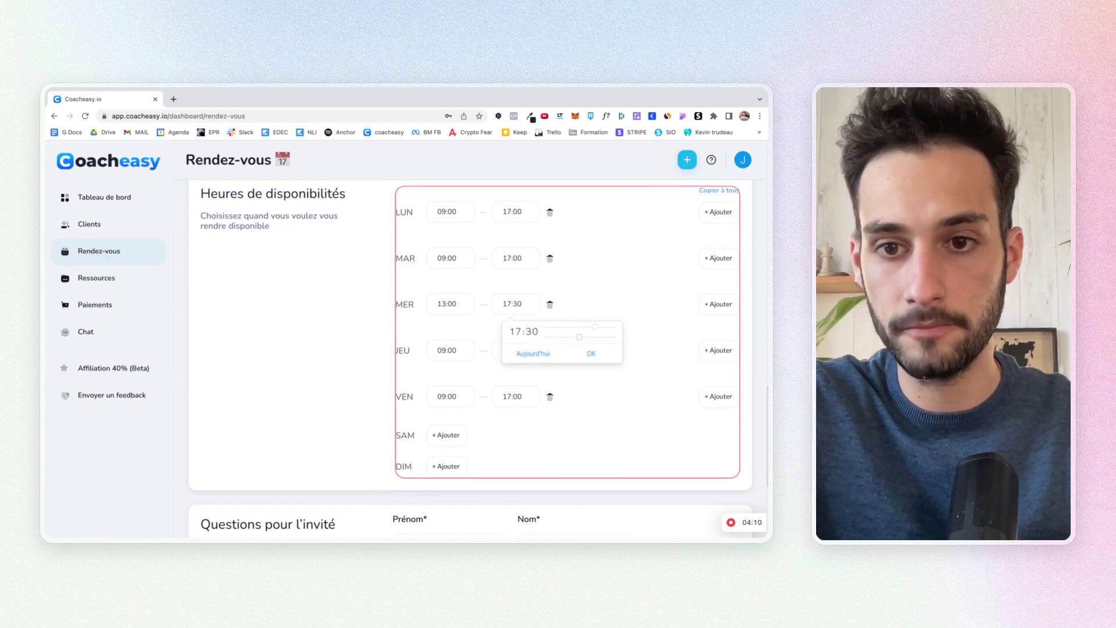
left_click(590, 353)
Step: Replace the guest question "Votre age" with "Avez-vous accomplis vos objectifs du mois"
scroll(584, 378, "down", 3)
scroll(579, 407, "down", 1)
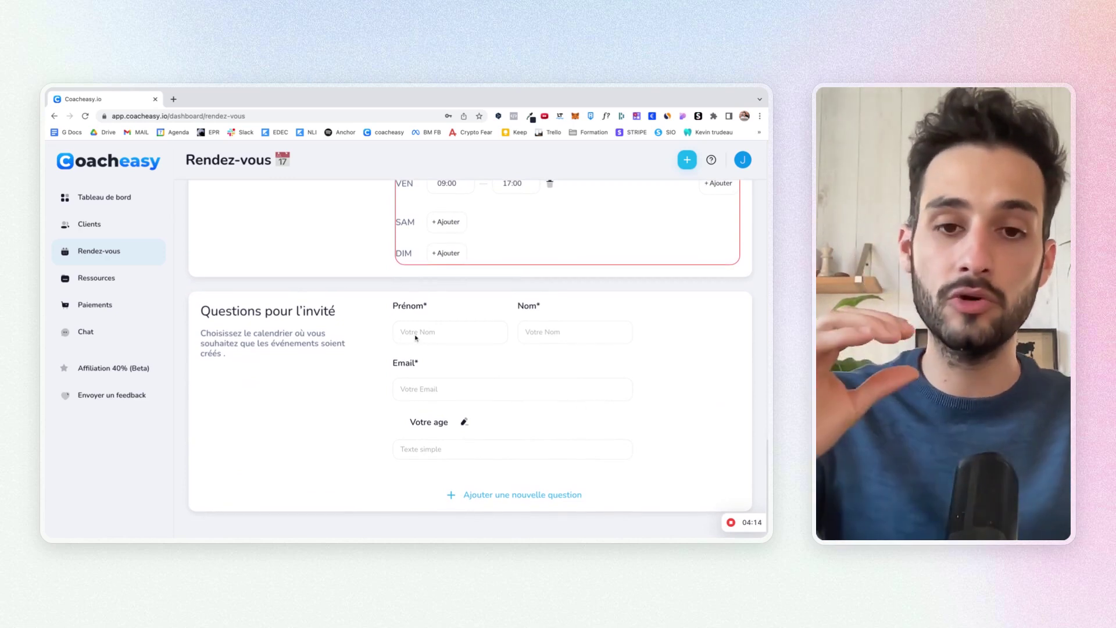
left_click(464, 422)
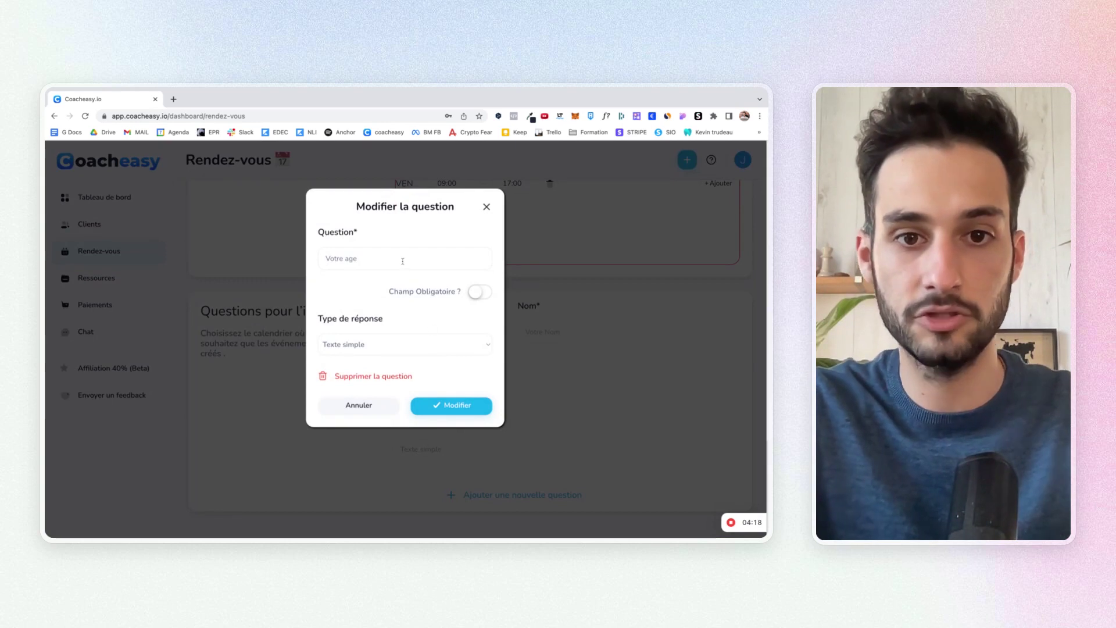
triple_click(403, 261)
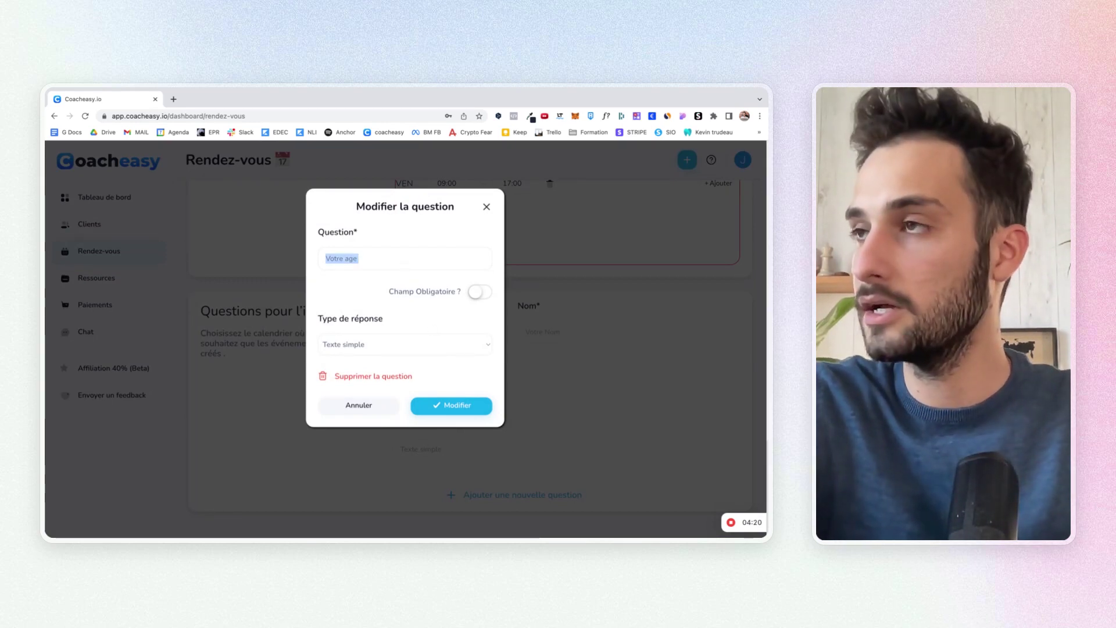
type("Depuis")
key("super+a")
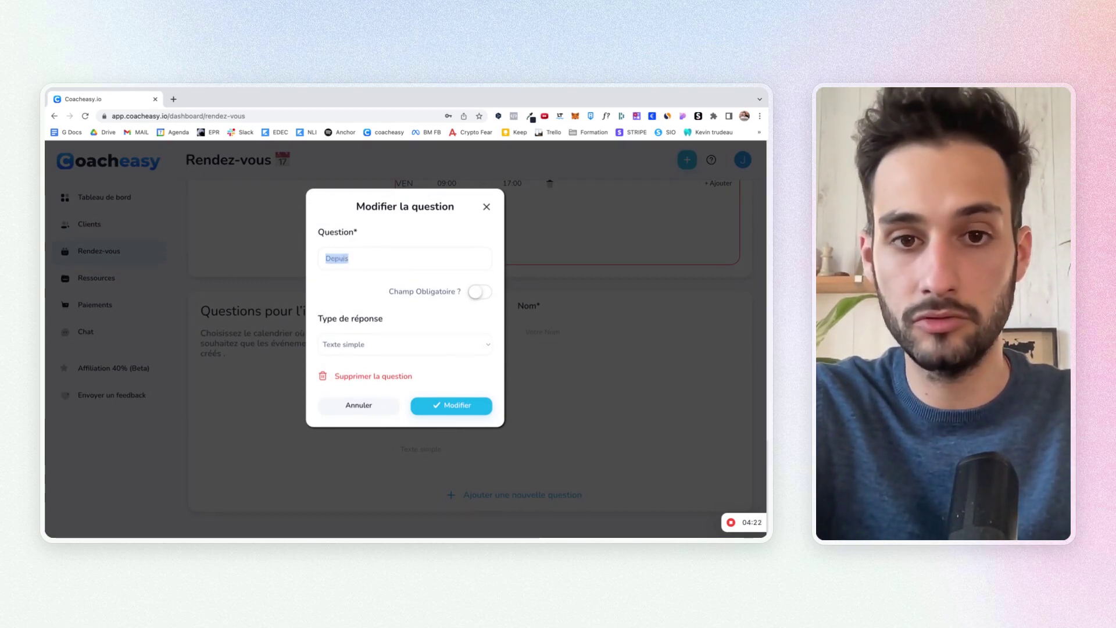
type("Avez-vous accompl")
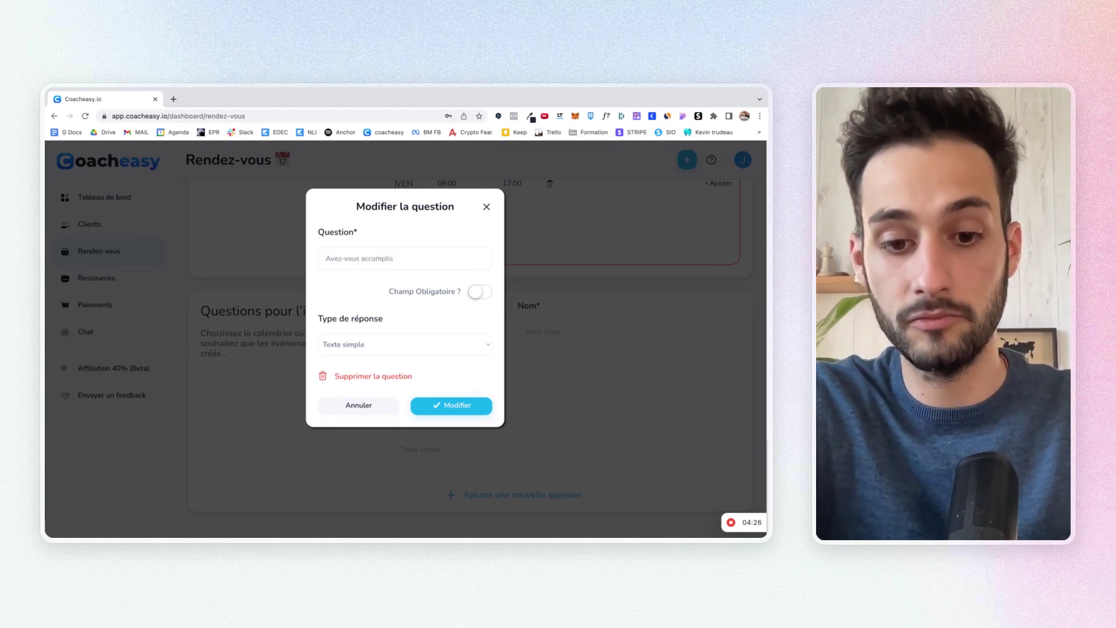
type("is vos objectifs du mois")
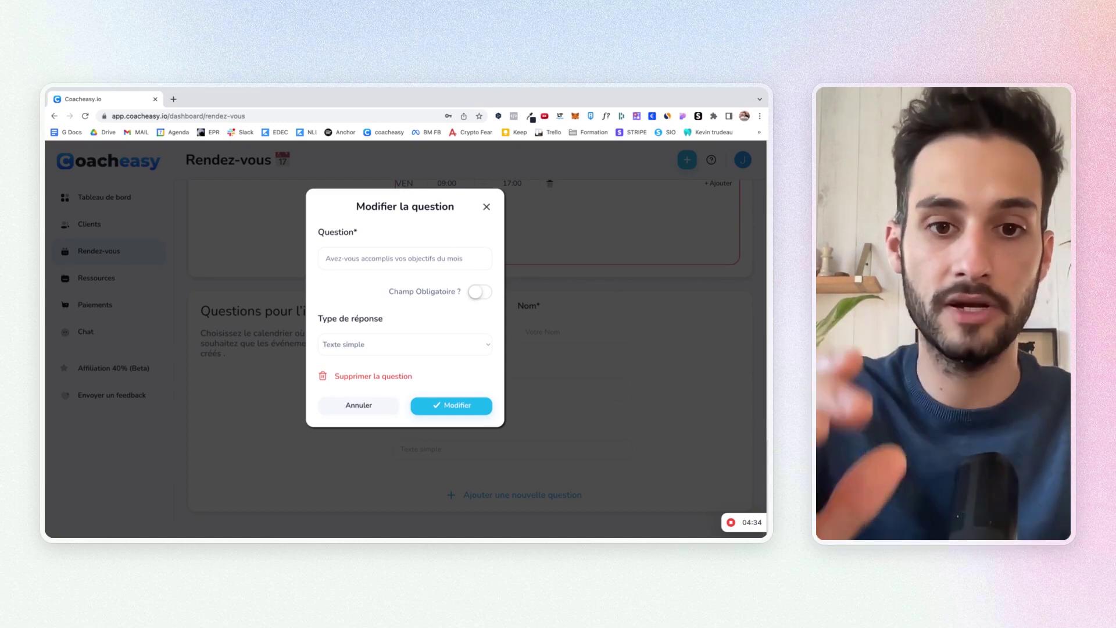
Step: Set the question's answer type to Menu déroulant and add the options "Oui" and "Non"
left_click(400, 371)
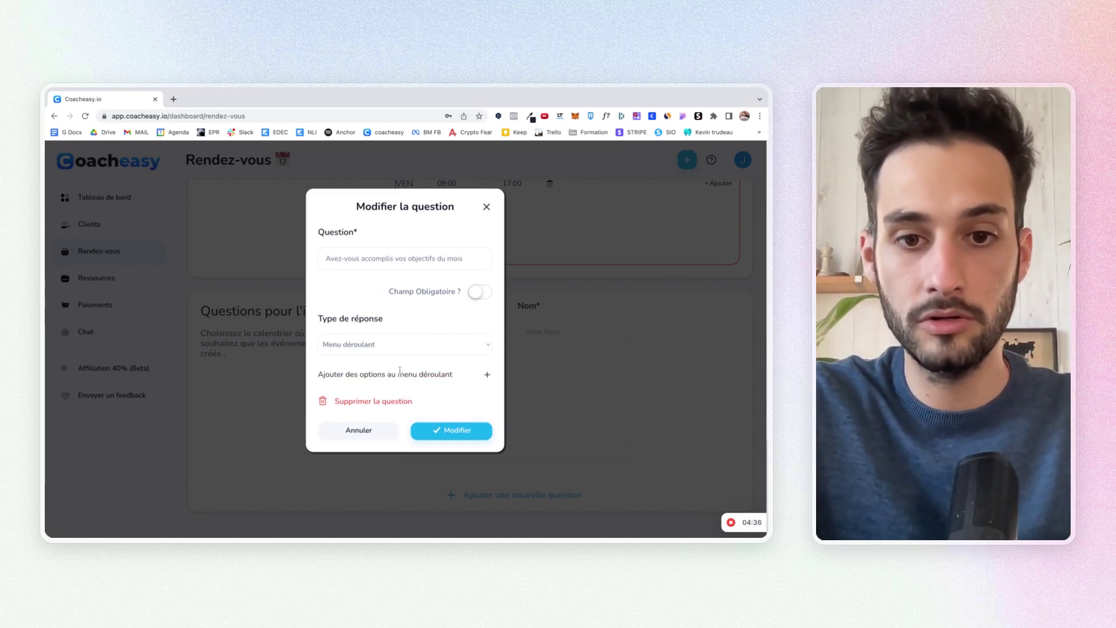
left_click(487, 377)
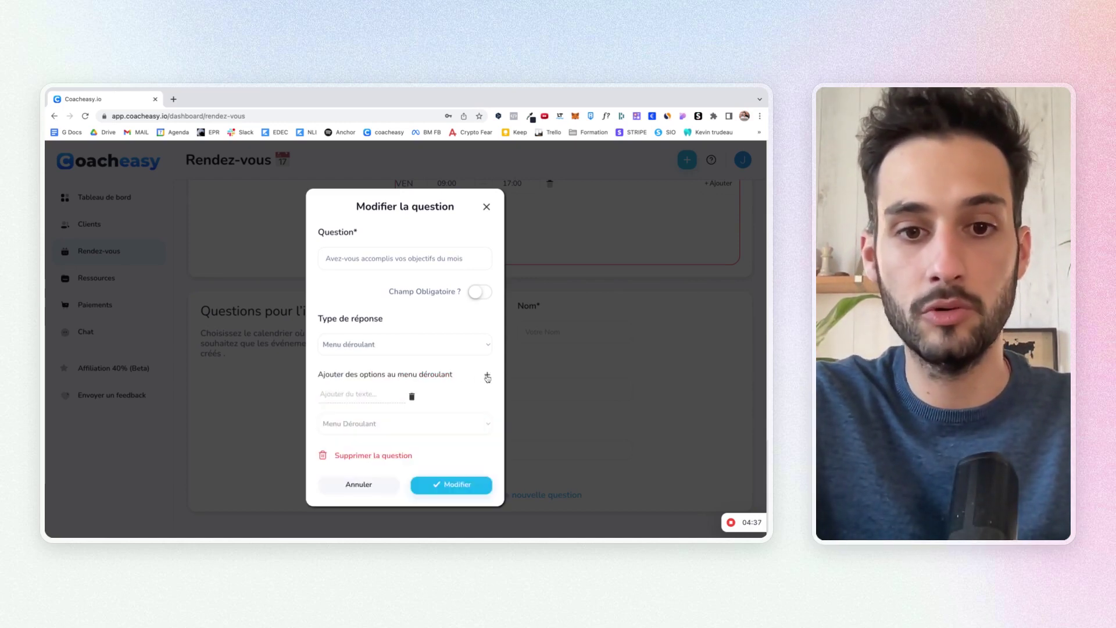
left_click(387, 393)
type("Oui")
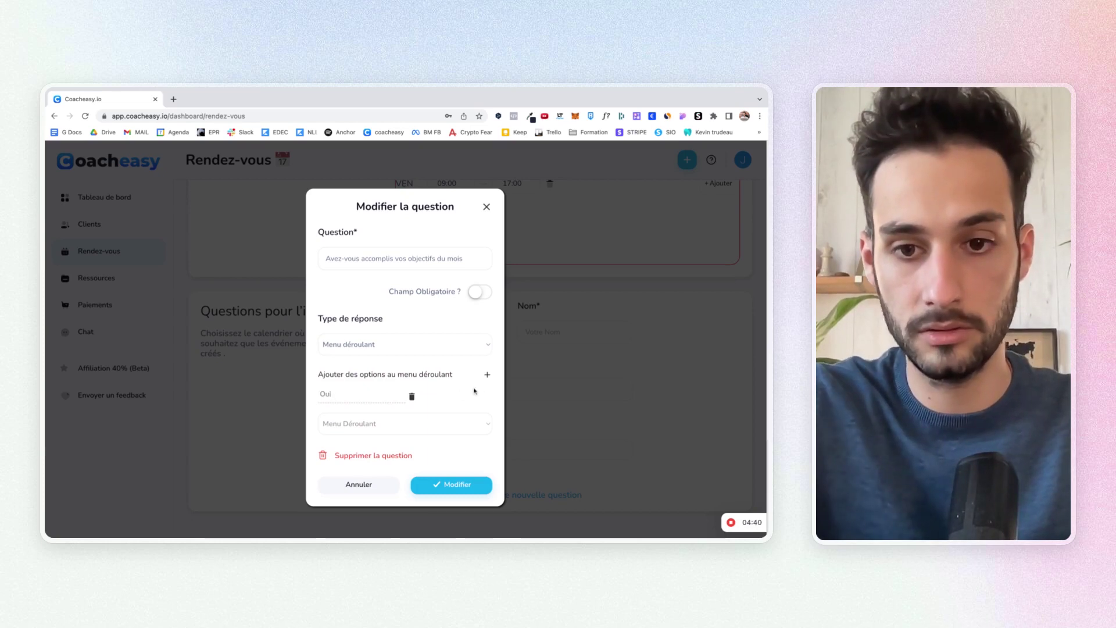
left_click(487, 376)
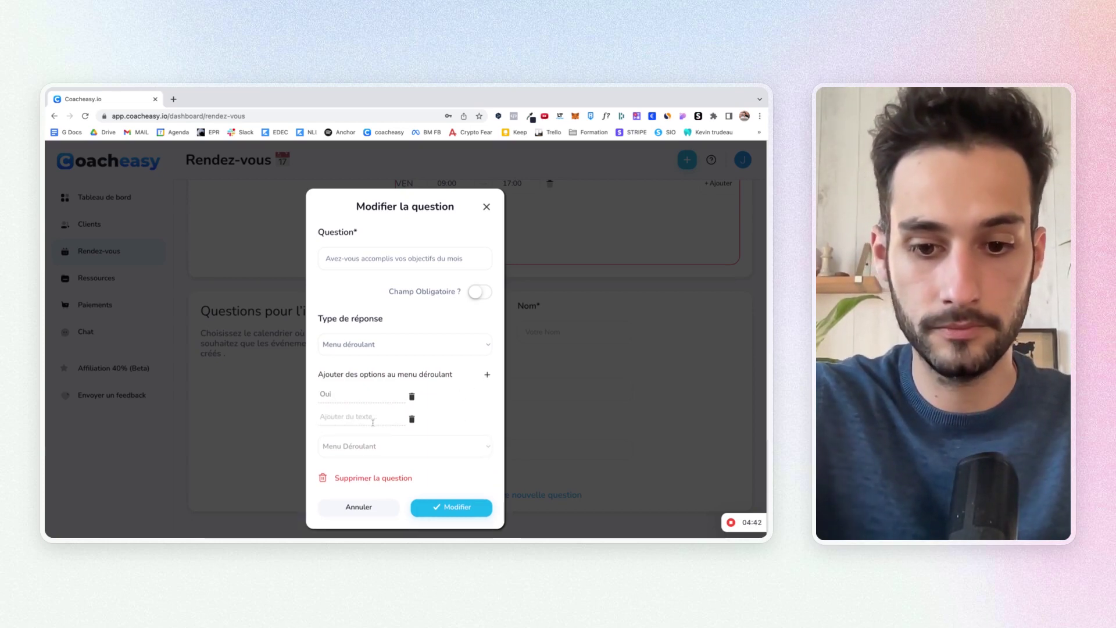
type("Non")
Step: Change the question's answer type to Cases à cocher, trying Bouton radios as an alternative
left_click(448, 347)
left_click(441, 359)
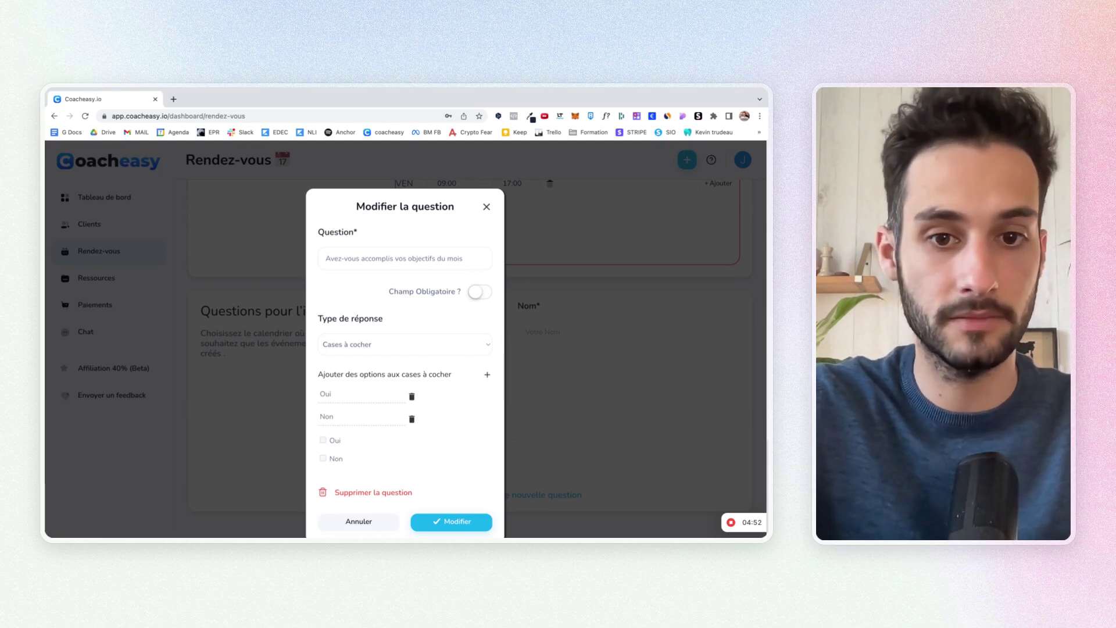
key("Up")
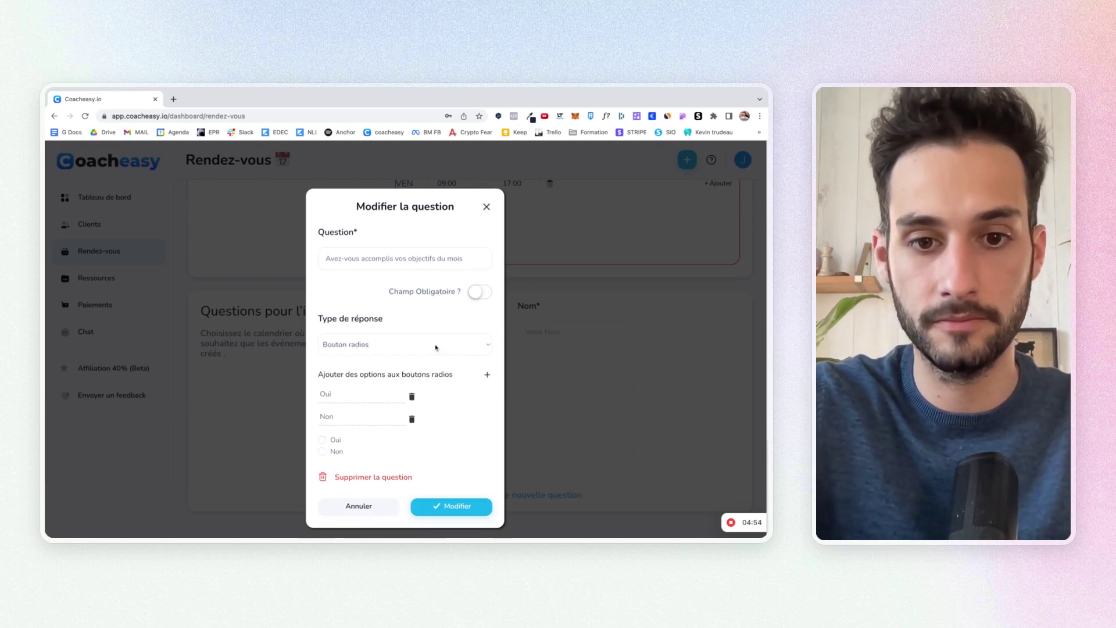
key("Down")
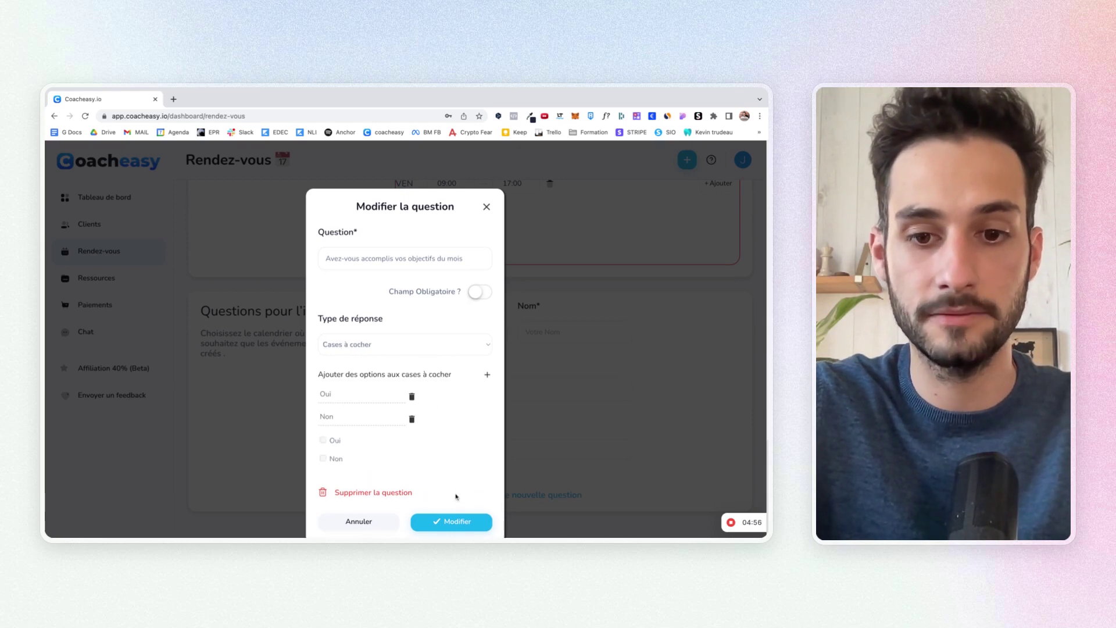
Step: Save the modified guest question and the "Bilan mensuel coaching" scheduler
left_click(466, 522)
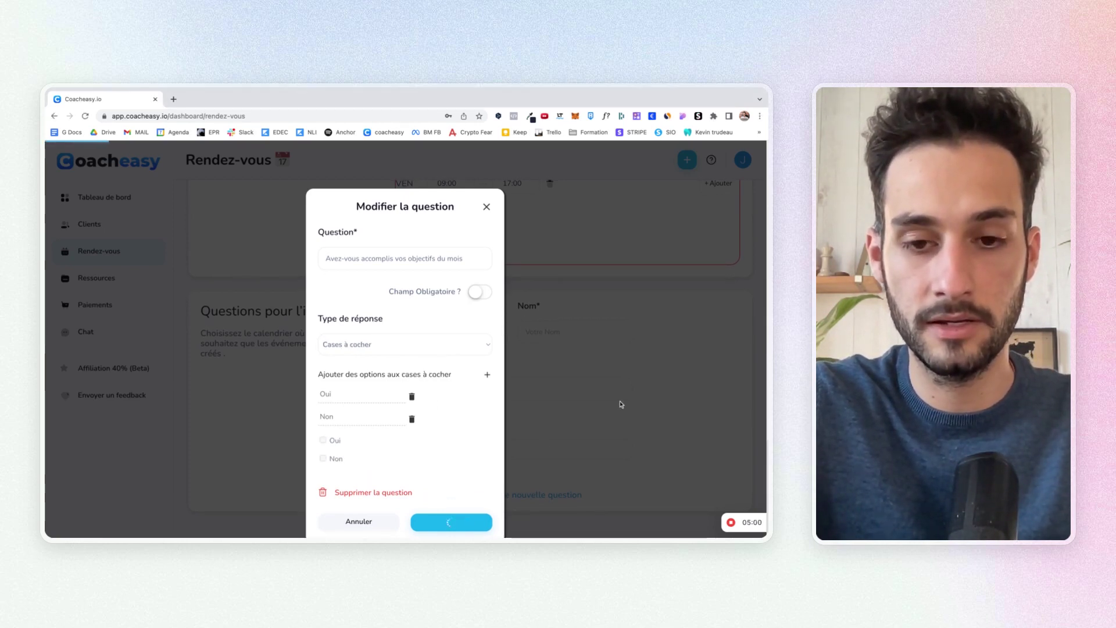
scroll(621, 402, "up", 10)
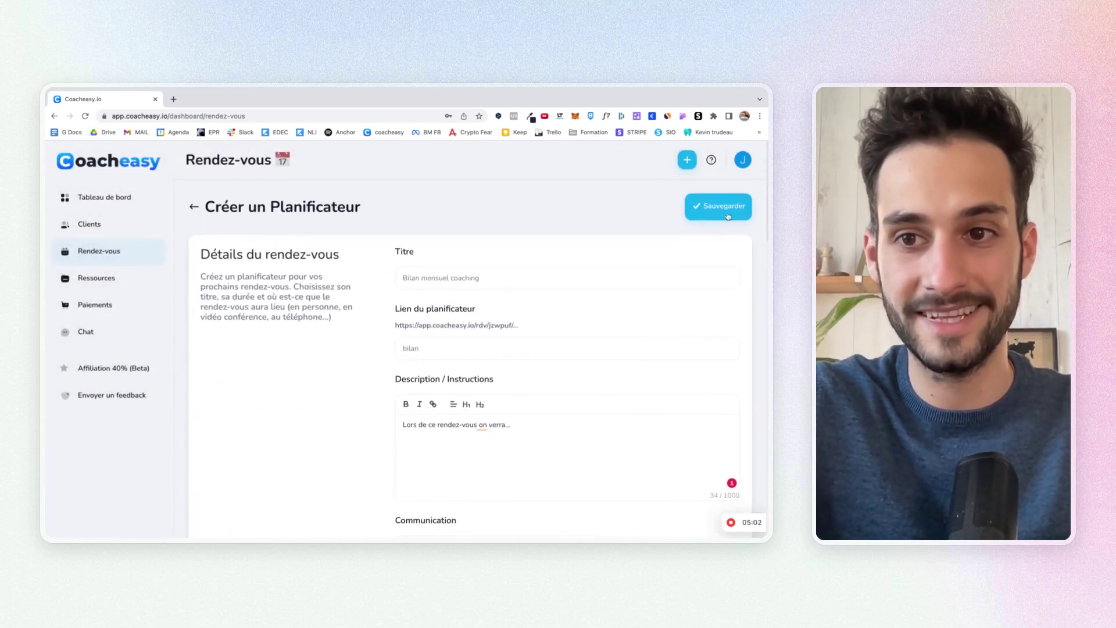
left_click(729, 213)
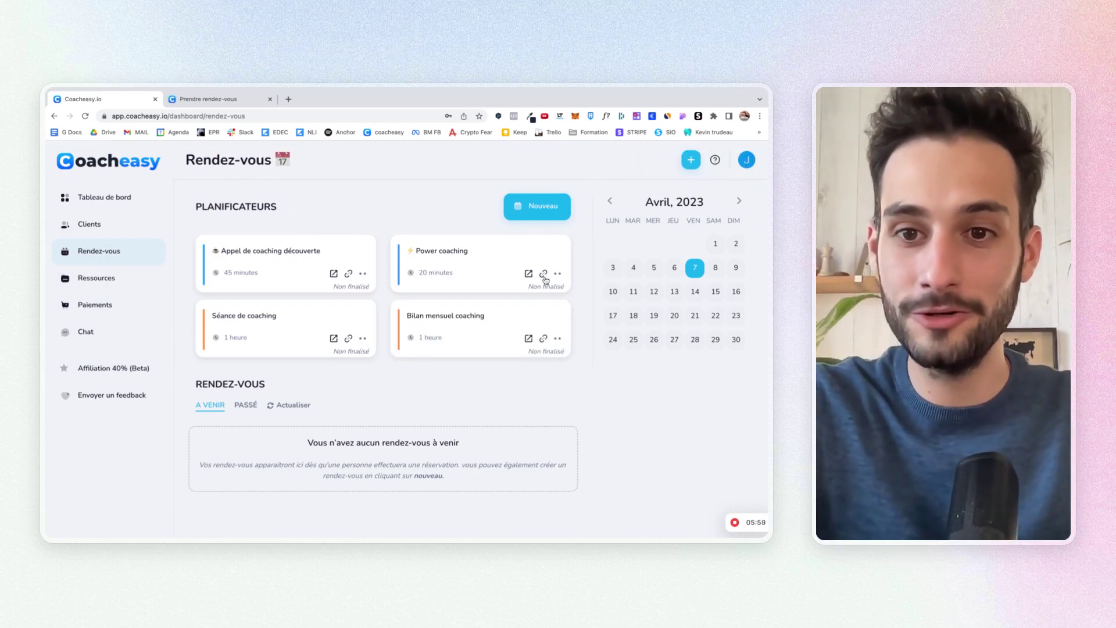
Step: Copy the Power coaching scheduler's link and choose 12 April 2023 at 15:40 on its open booking page
left_click(543, 274)
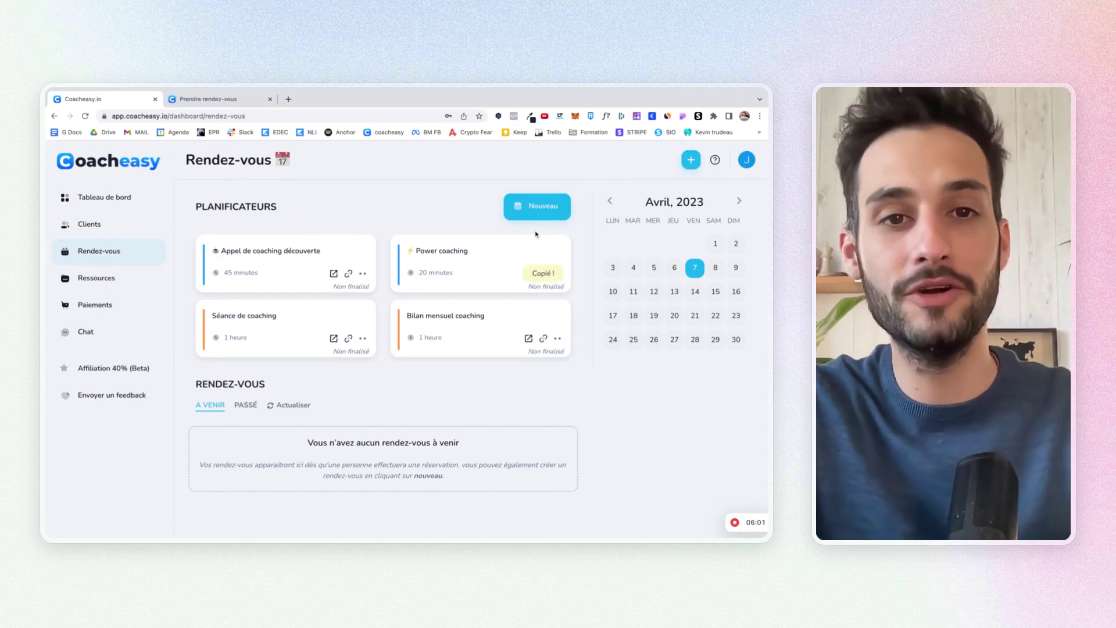
left_click(242, 104)
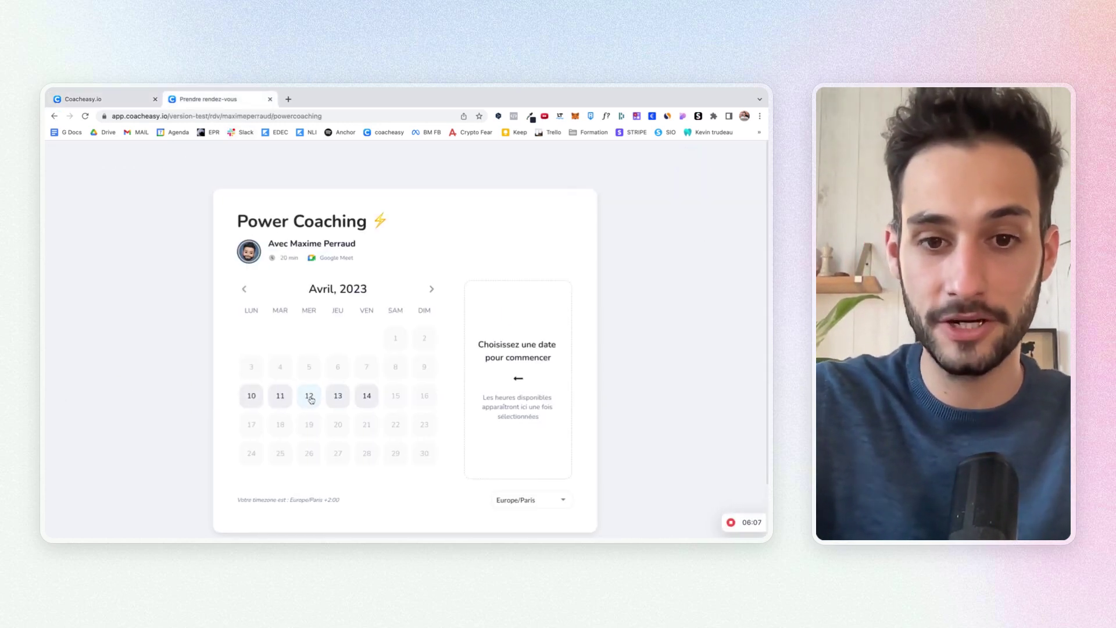
left_click(310, 398)
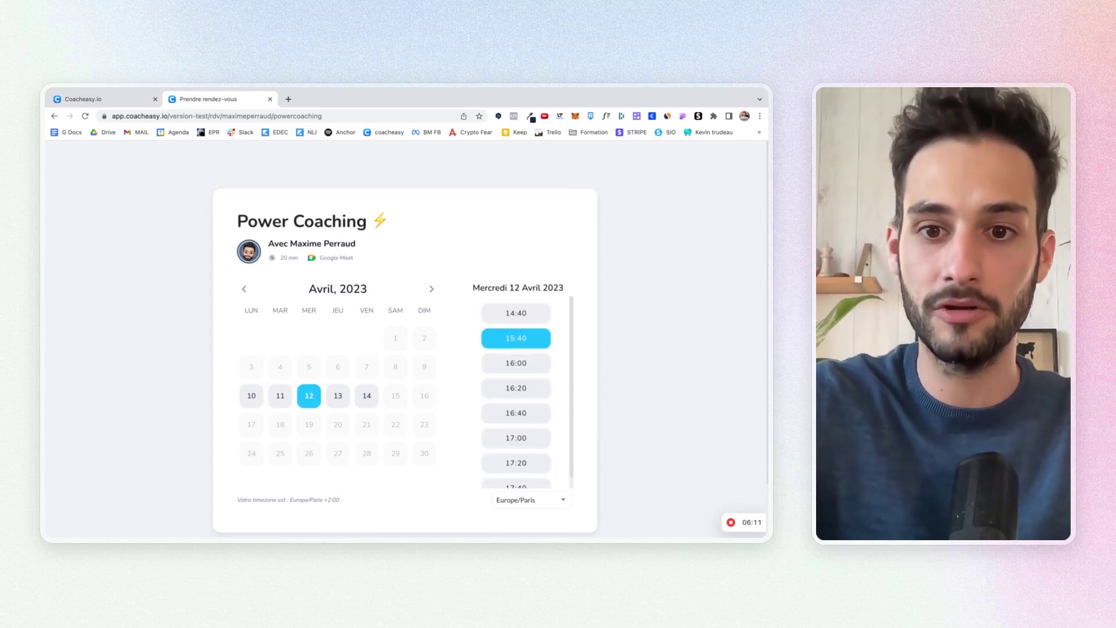
left_click(514, 340)
Step: Review the guest fields and questions of the Power Coaching booking form and return to the schedulers overview
scroll(510, 365, "down", 5)
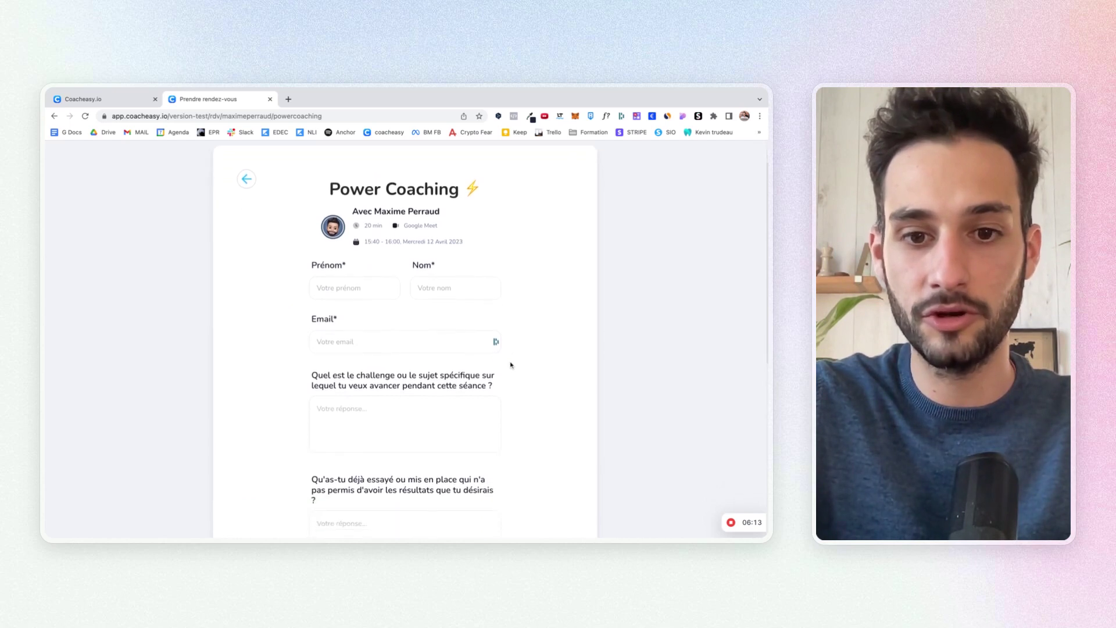
scroll(494, 381, "down", 3)
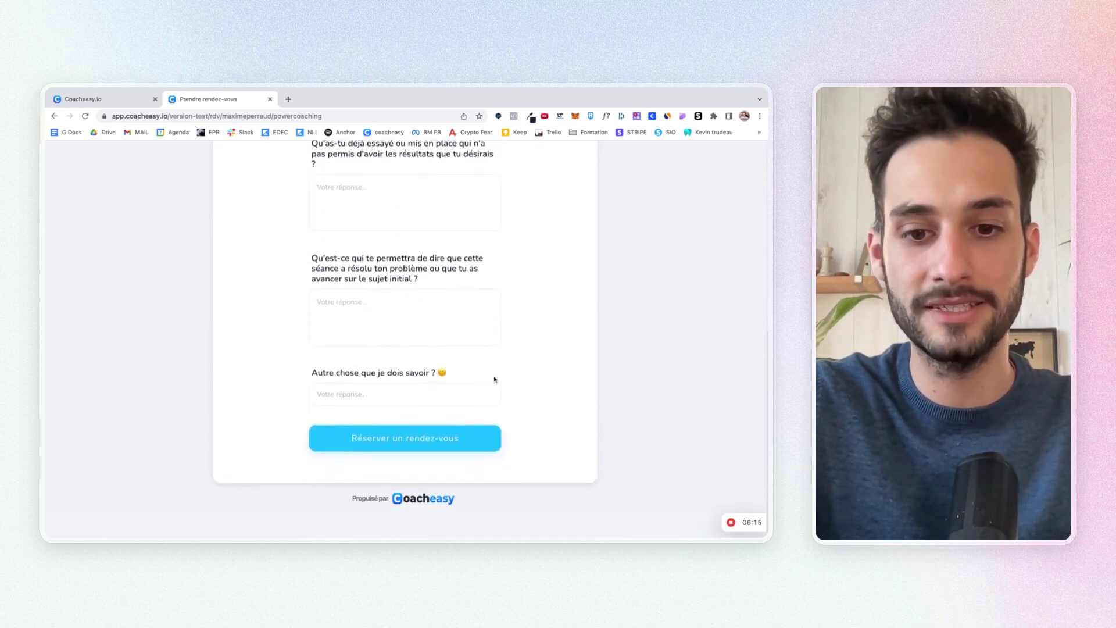
scroll(494, 381, "up", 10)
left_click(107, 99)
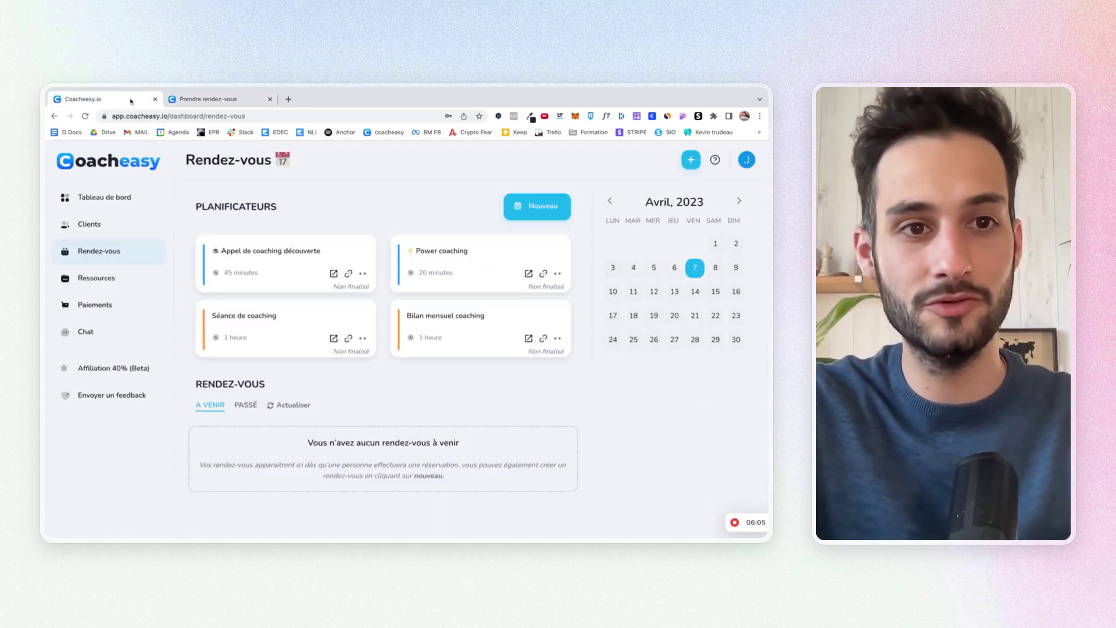